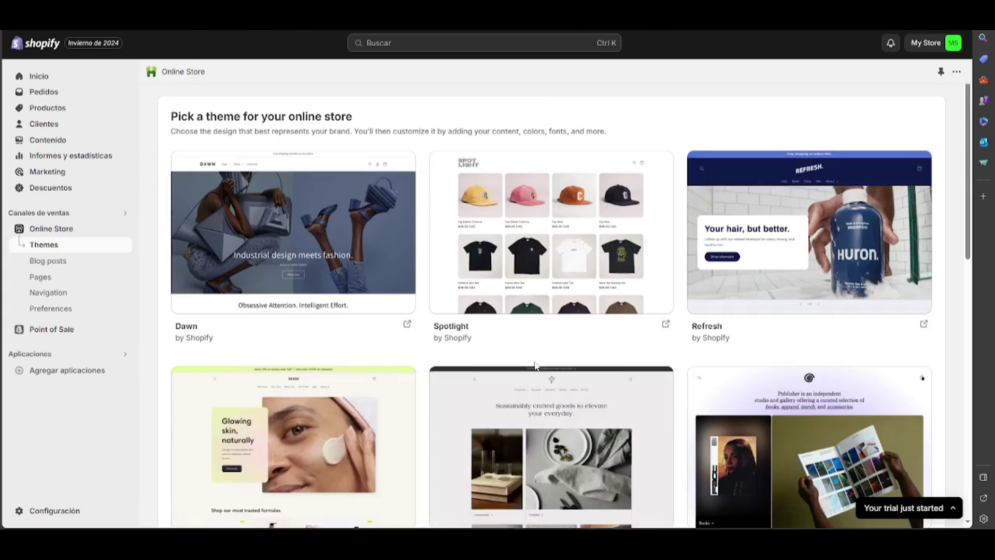
scroll(535, 365, "down", 2)
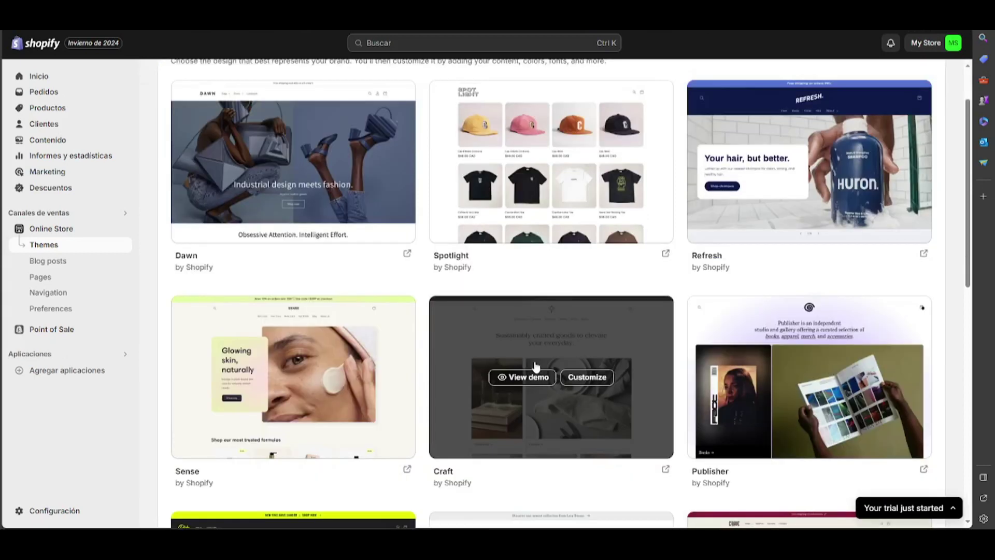
scroll(535, 370, "down", 2)
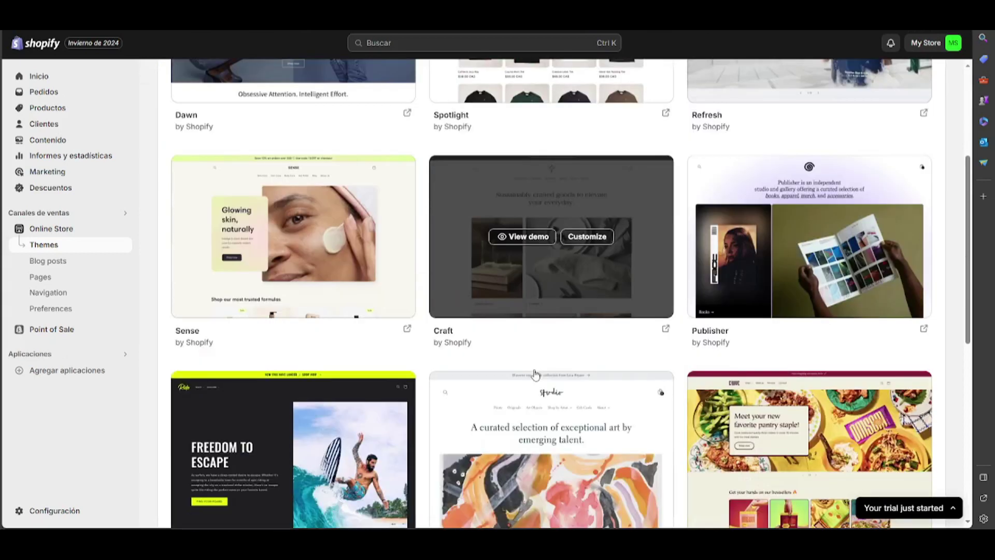
scroll(535, 375, "up", 3)
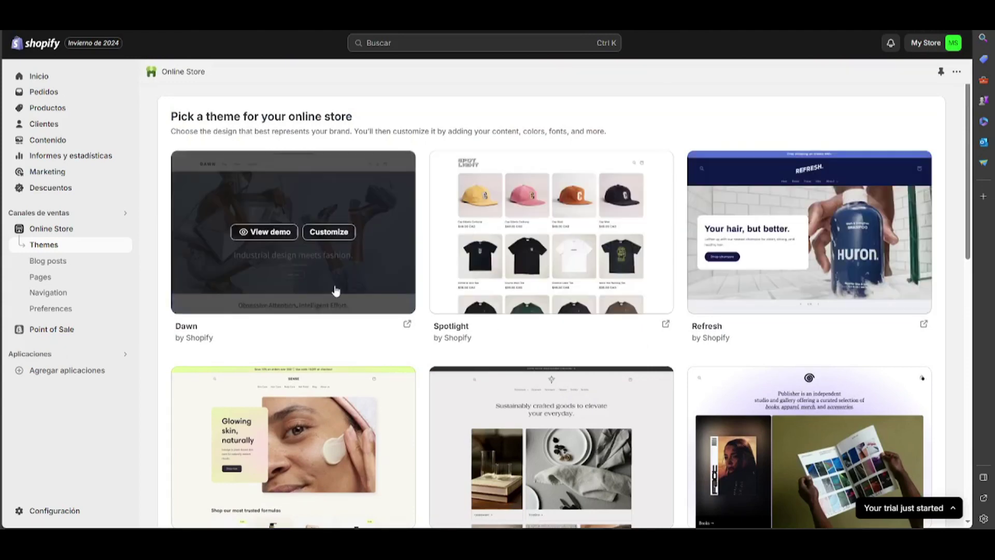
scroll(582, 234, "down", 1)
scroll(582, 235, "down", 2)
scroll(513, 252, "down", 1)
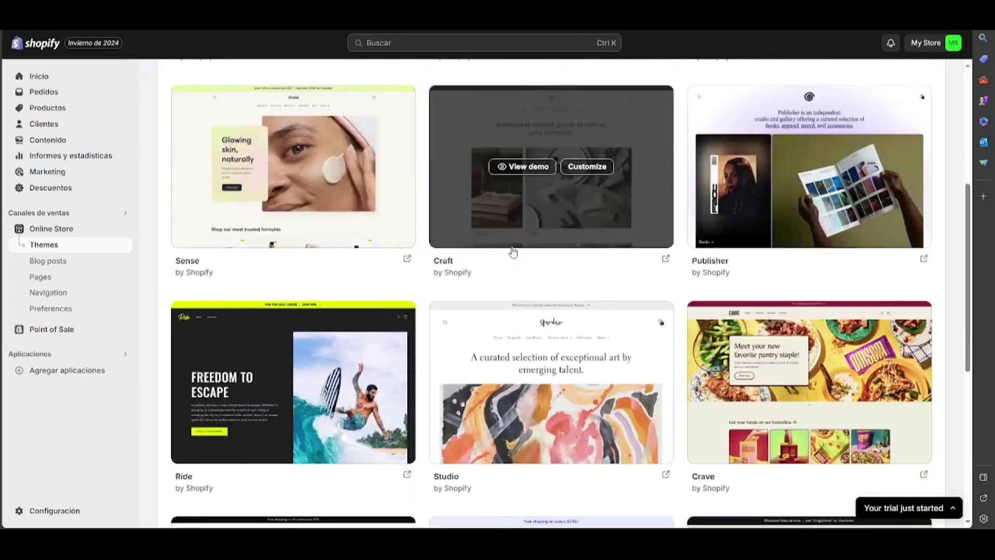
scroll(511, 251, "down", 4)
scroll(512, 251, "down", 1)
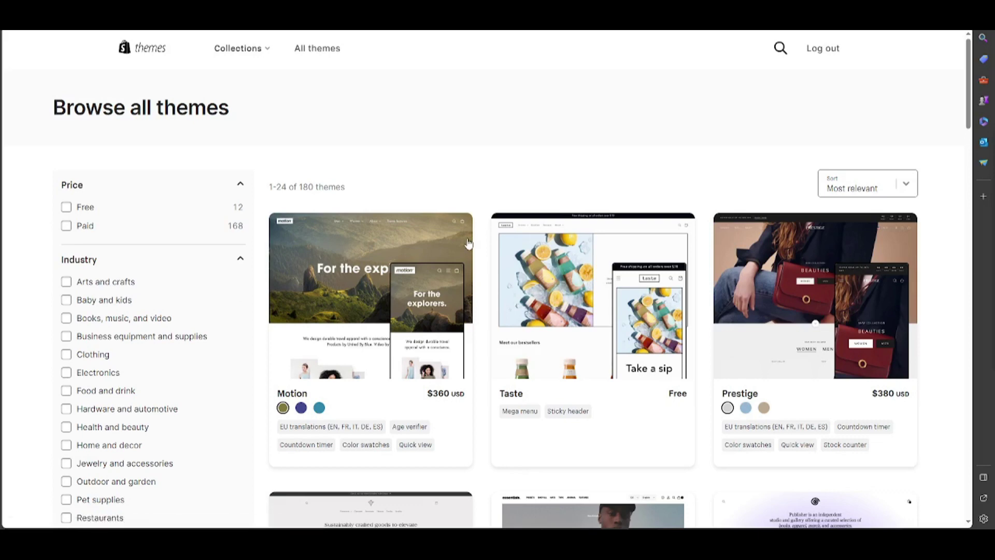
scroll(469, 245, "down", 2)
scroll(469, 244, "up", 2)
- Sort the Theme Store by price, low to high, and open the free Taste theme
left_click(880, 185)
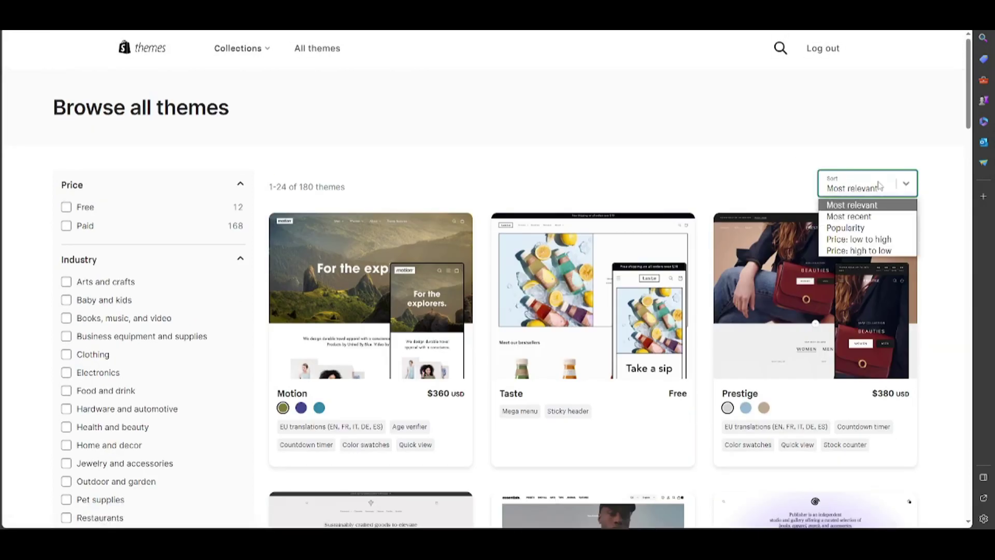
left_click(889, 241)
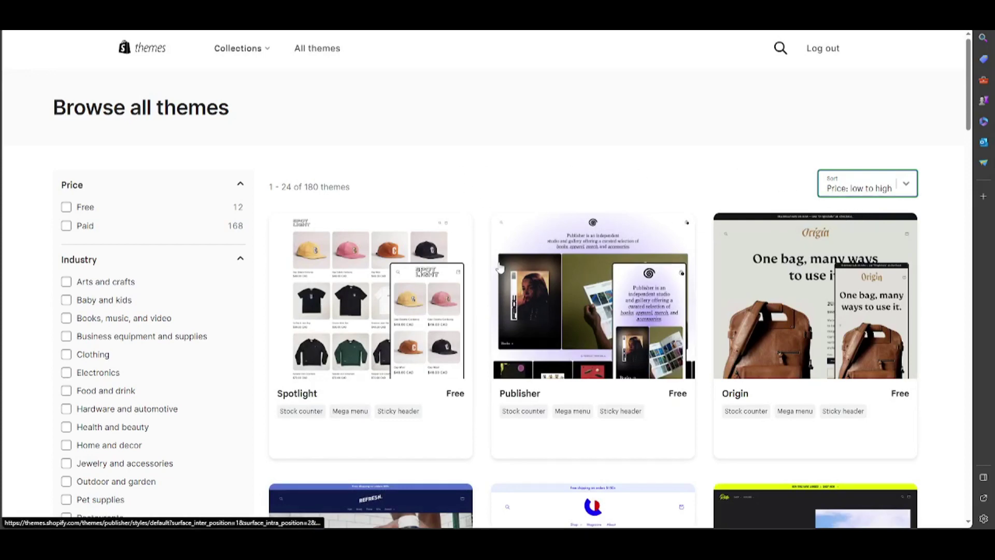
scroll(448, 272, "down", 3)
scroll(447, 272, "up", 1)
scroll(444, 221, "up", 1)
scroll(444, 221, "down", 3)
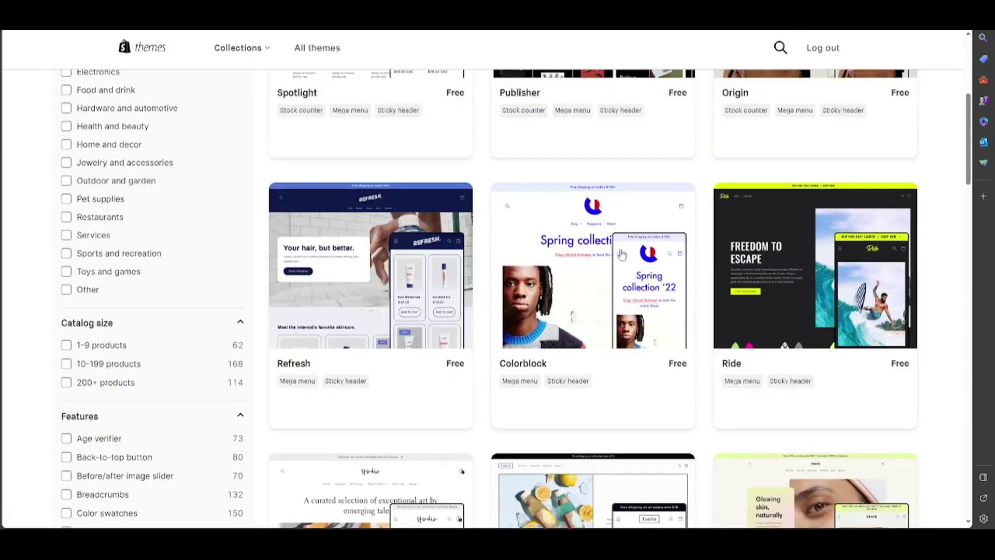
scroll(465, 256, "down", 3)
scroll(464, 256, "down", 2)
scroll(465, 258, "down", 1)
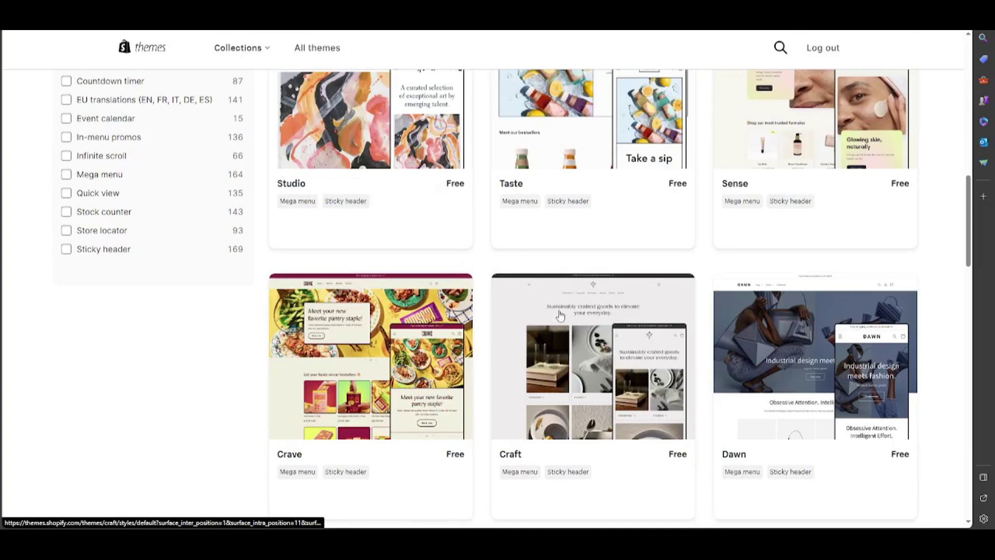
scroll(560, 317, "up", 1)
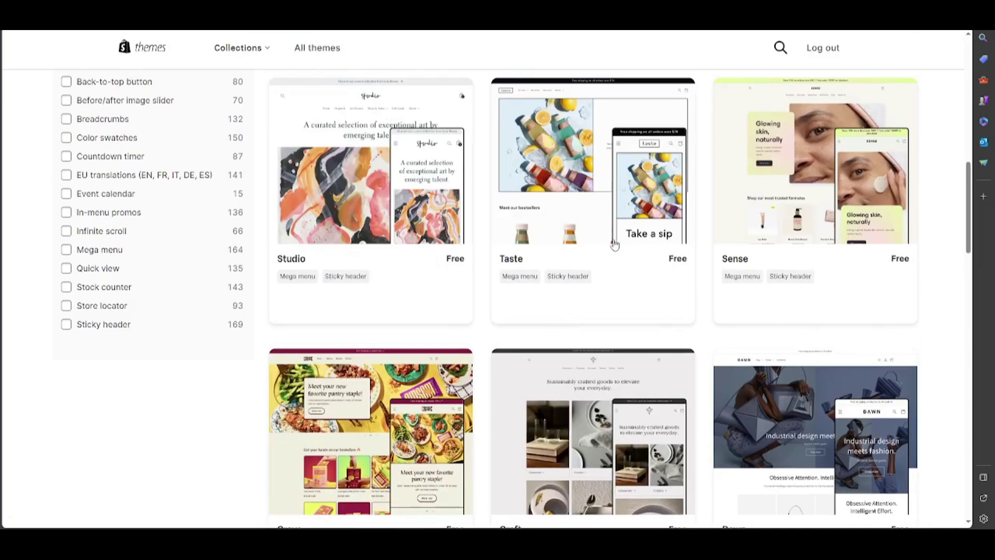
left_click(633, 243)
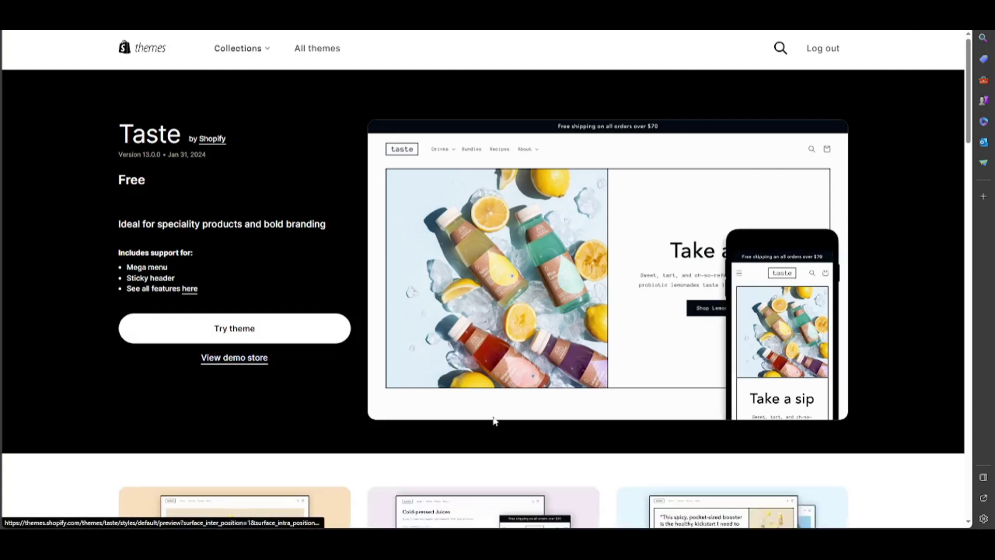
- Preview the Taste demo store on desktop, then at phone size
left_click(234, 358)
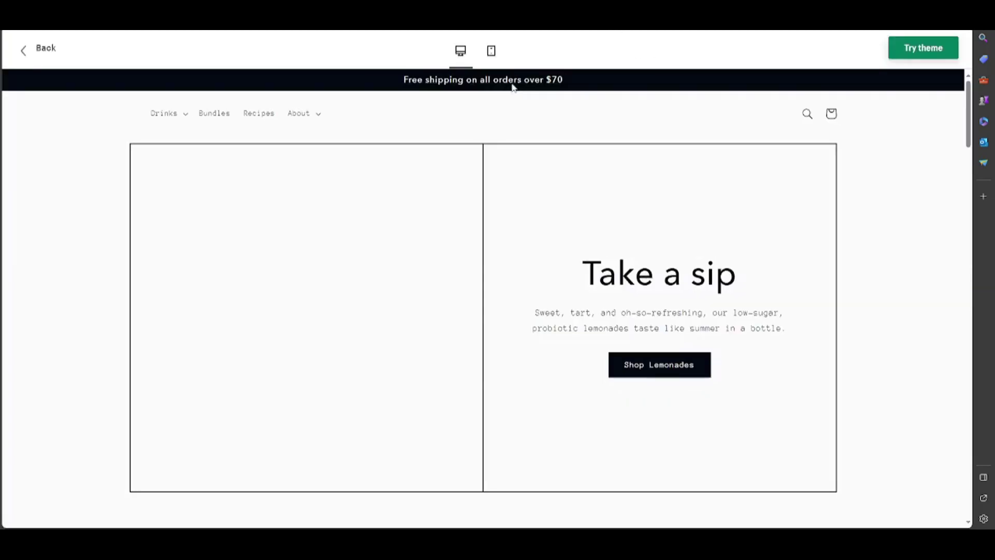
scroll(497, 144, "down", 1)
scroll(486, 142, "down", 3)
scroll(472, 141, "down", 3)
scroll(472, 140, "down", 4)
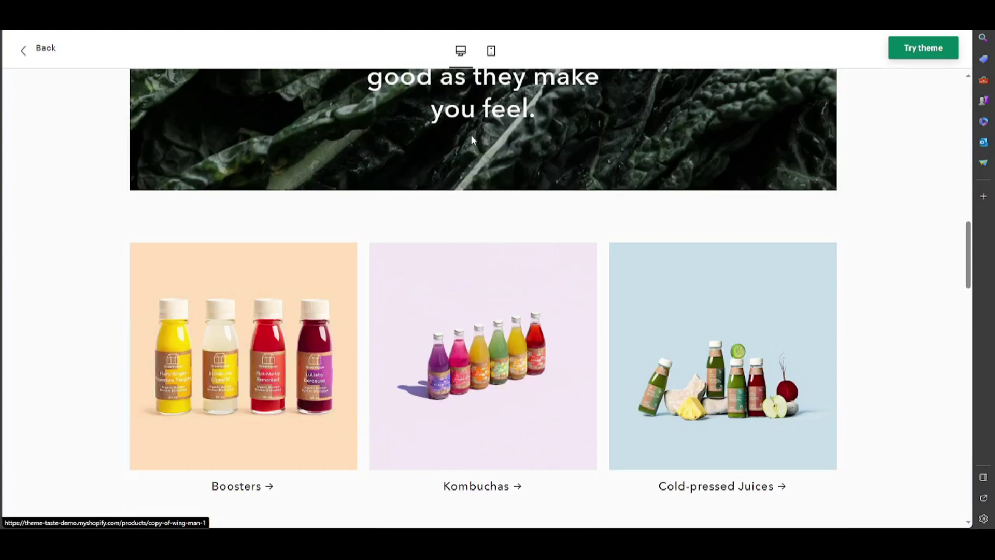
scroll(471, 140, "down", 4)
scroll(471, 140, "down", 3)
scroll(471, 141, "down", 3)
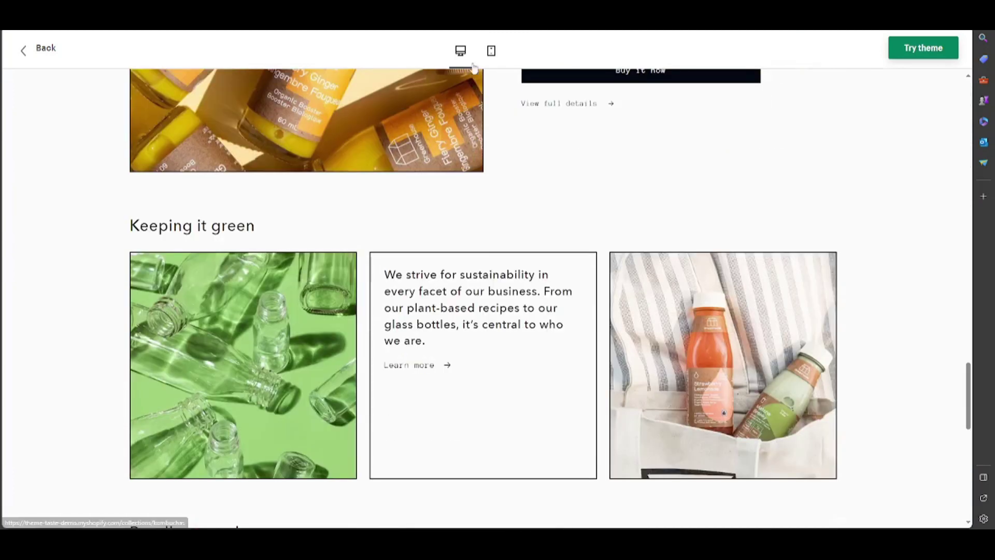
left_click(492, 51)
scroll(497, 117, "down", 5)
scroll(500, 116, "up", 5)
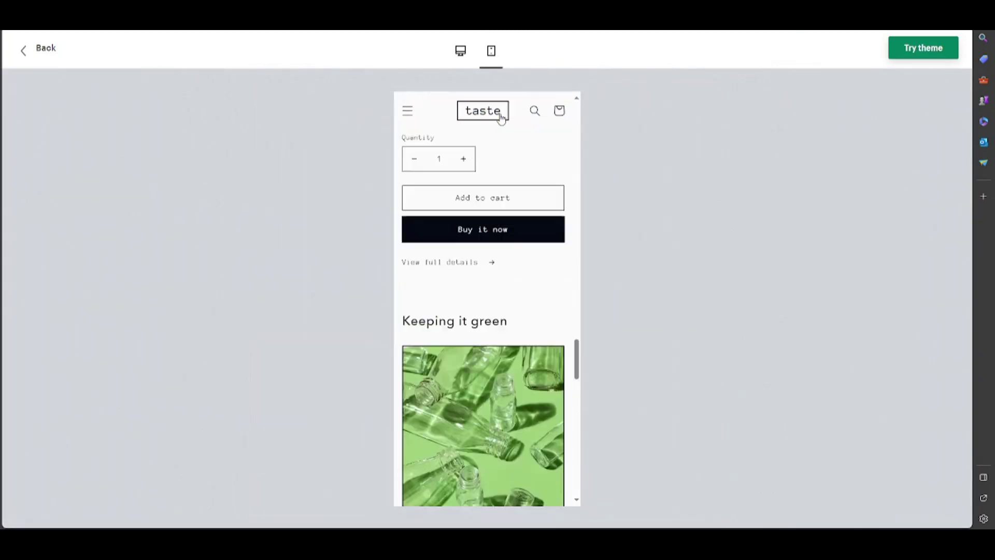
scroll(501, 117, "up", 3)
scroll(501, 117, "up", 3)
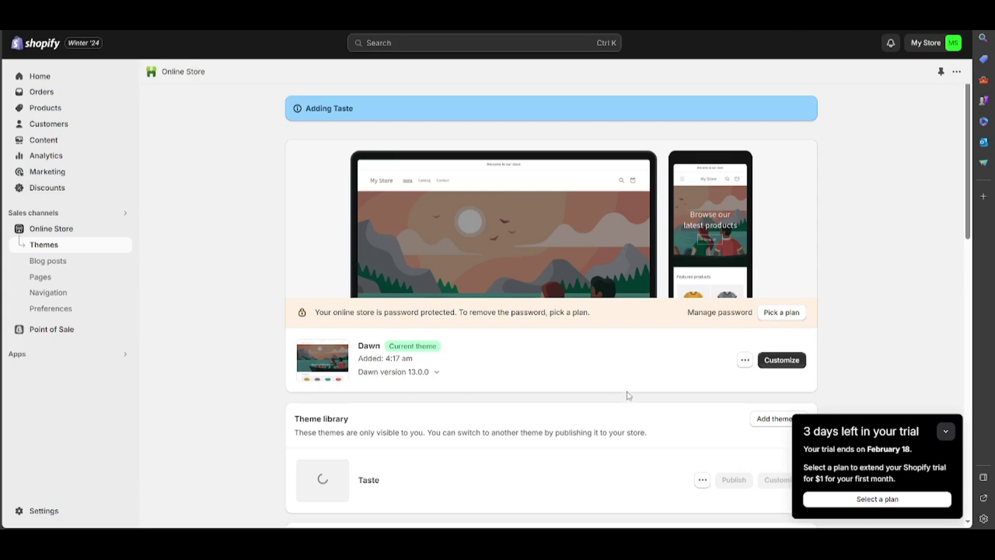
scroll(629, 396, "down", 2)
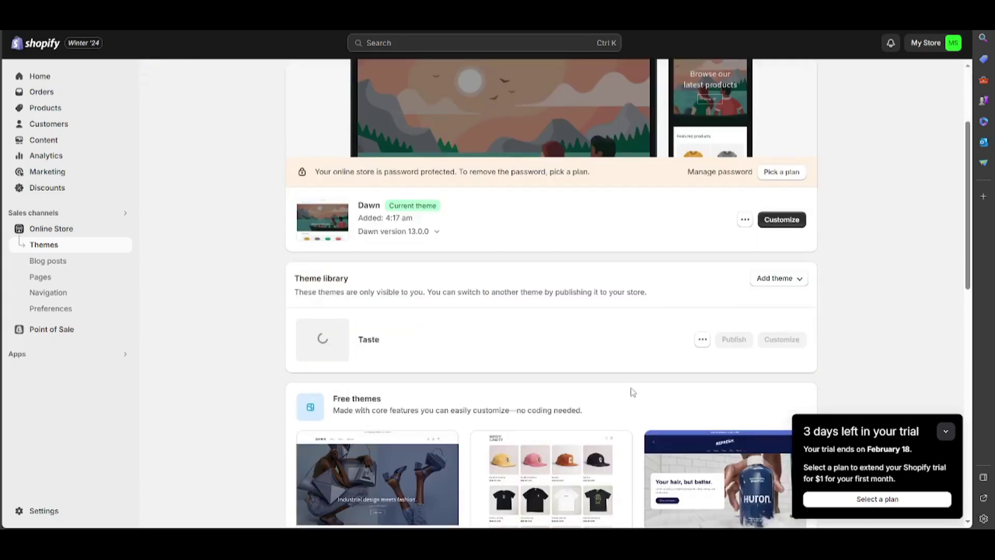
- Dismiss the trial reminder and publish Taste, replacing Dawn as the current theme
left_click(948, 429)
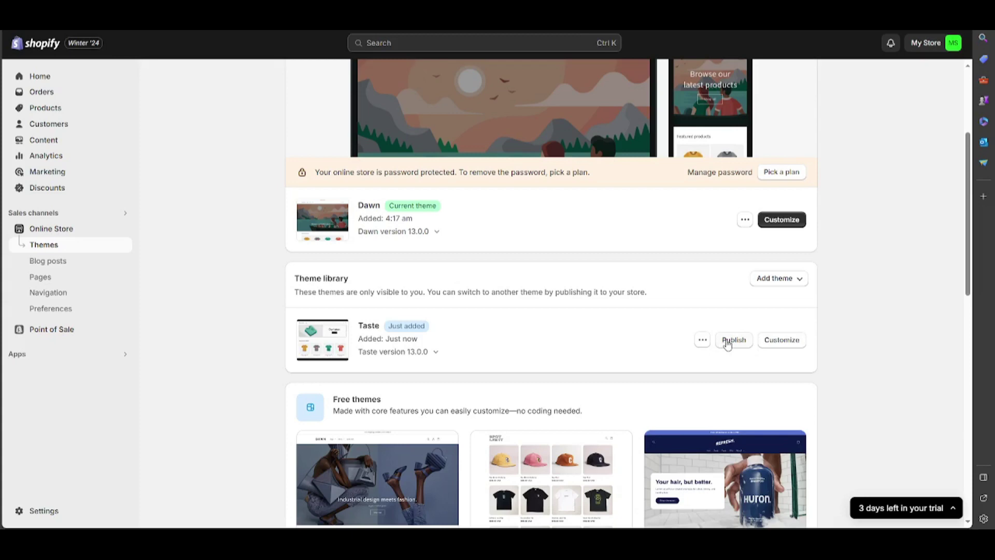
left_click(732, 341)
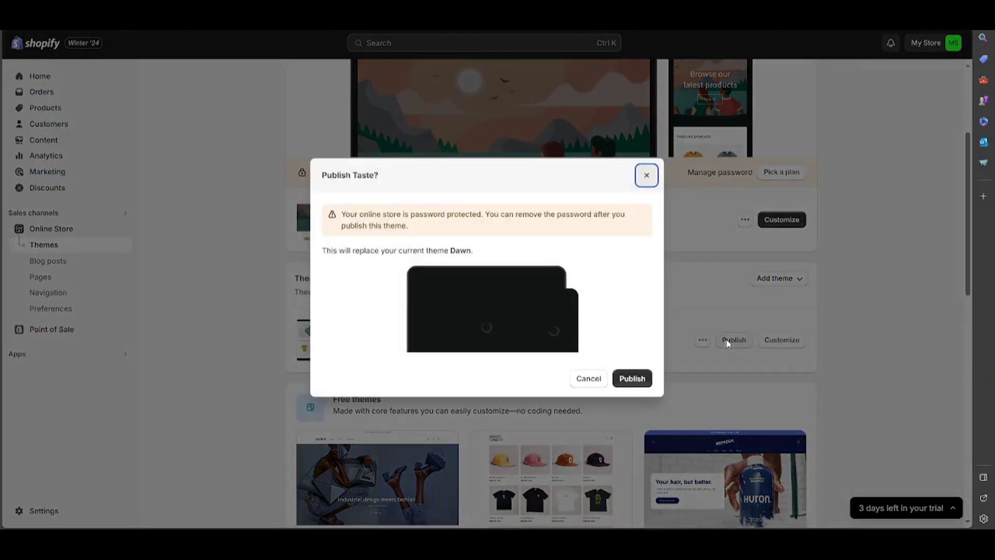
left_click(631, 378)
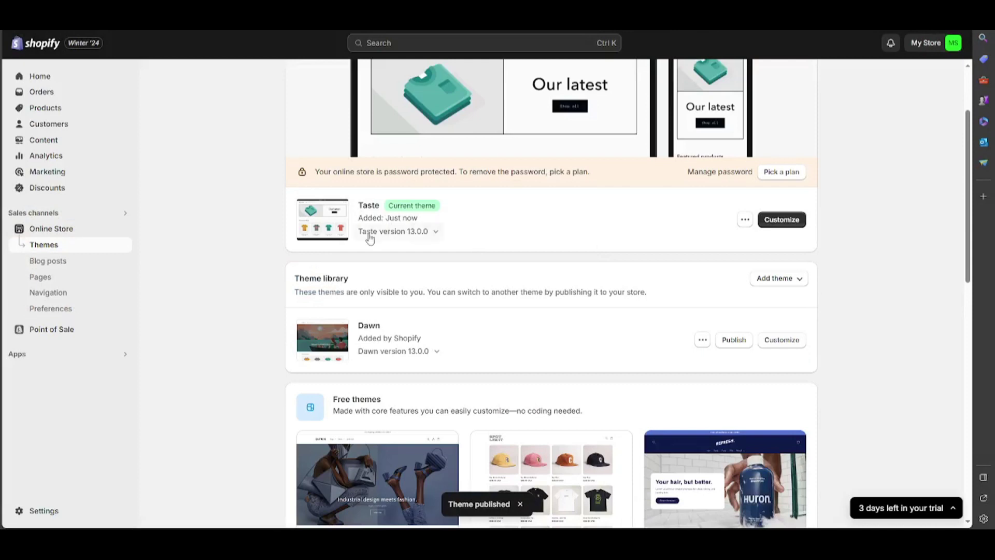
scroll(362, 347, "up", 2)
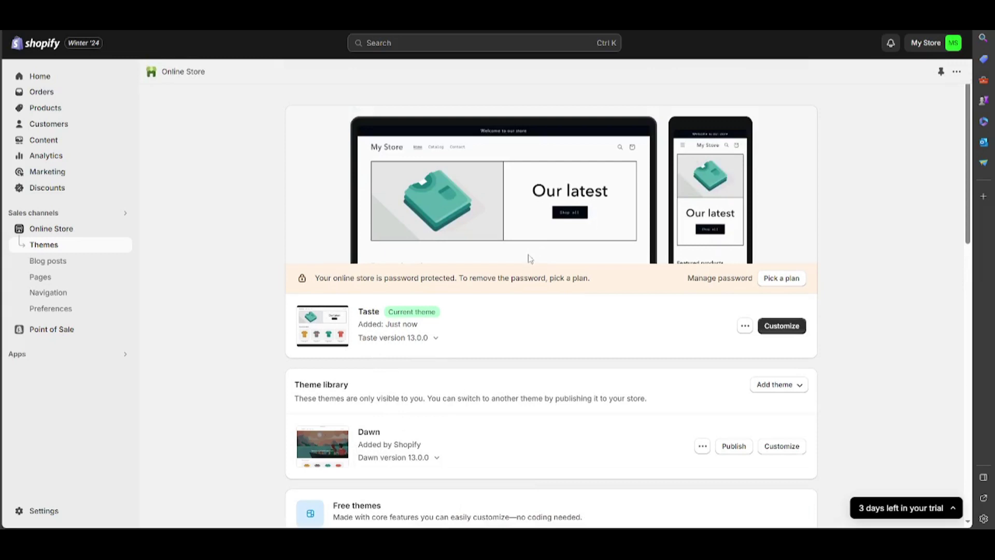
- Browse Products and Inventory, then return to Products and start a new product
left_click(62, 107)
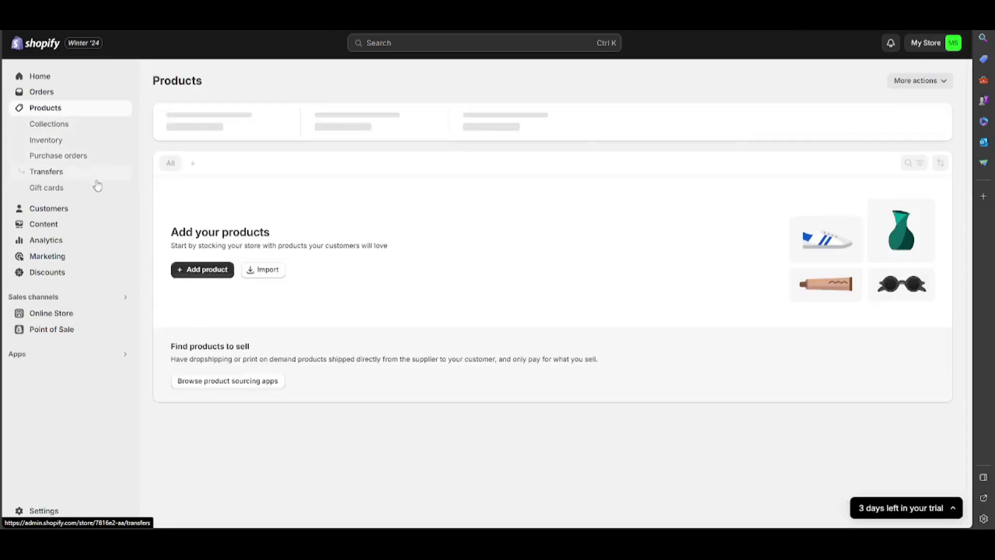
left_click(81, 127)
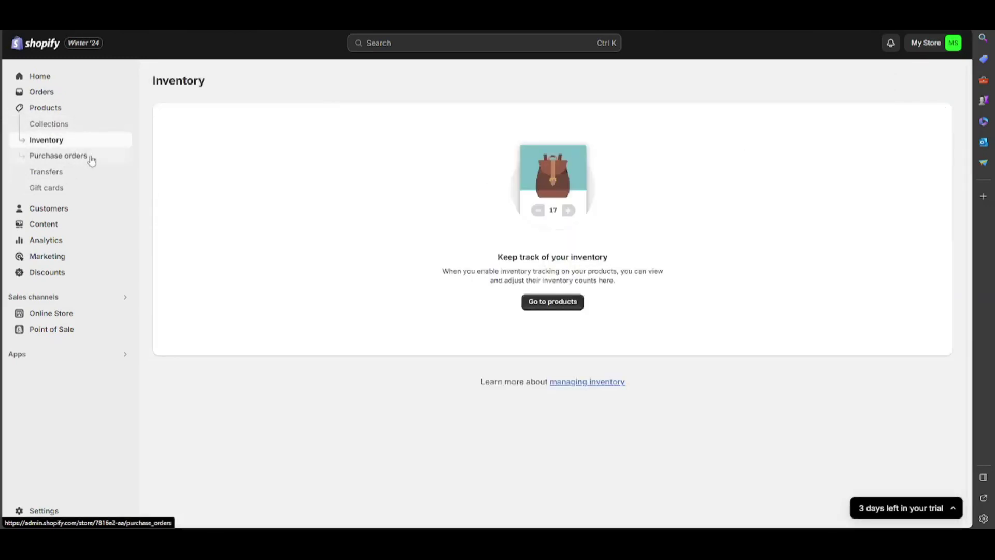
left_click(553, 303)
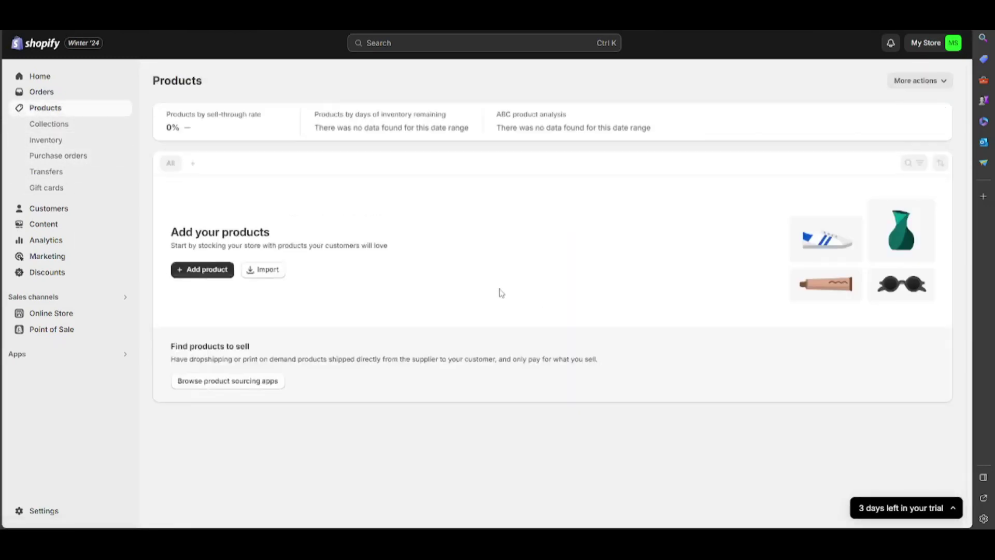
left_click(207, 270)
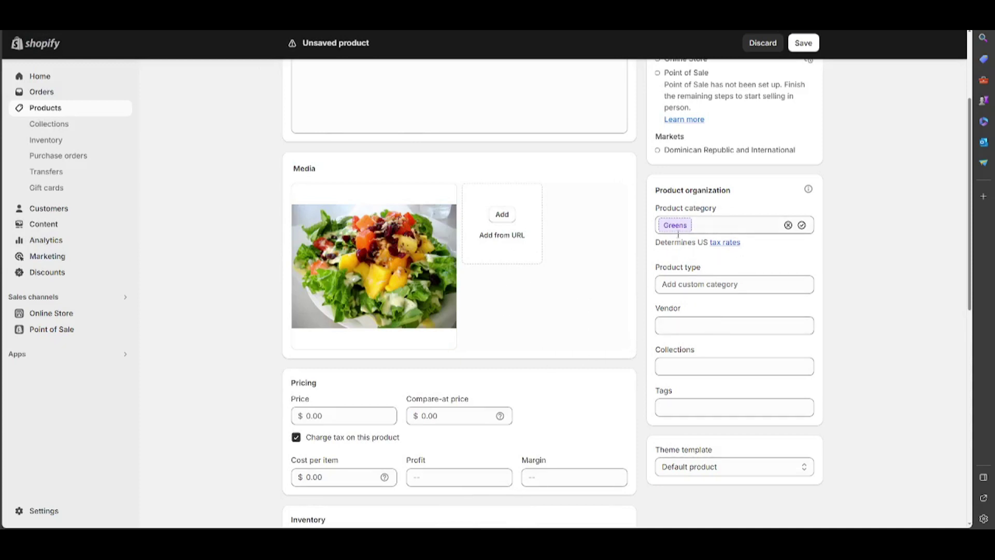
mouse_move(374, 266)
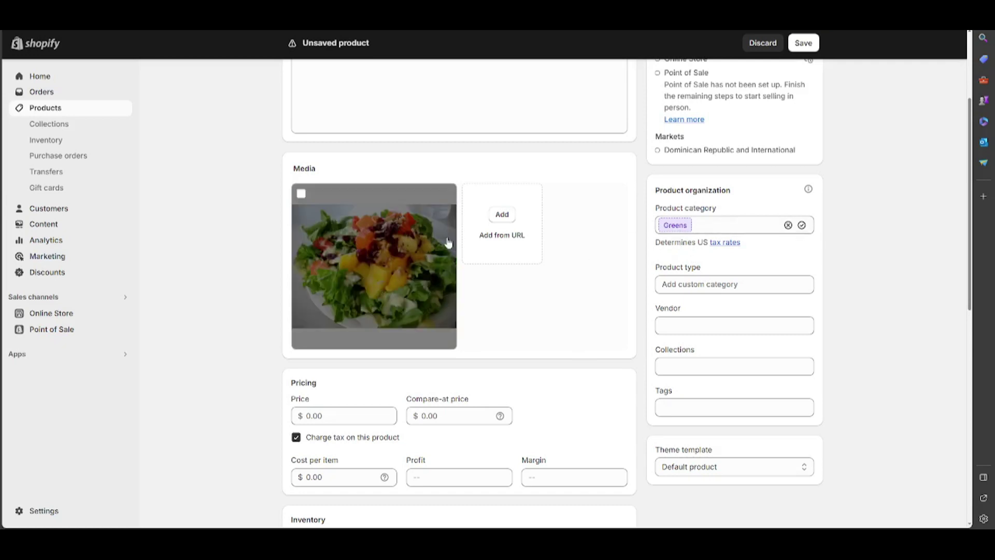
scroll(316, 311, "up", 2)
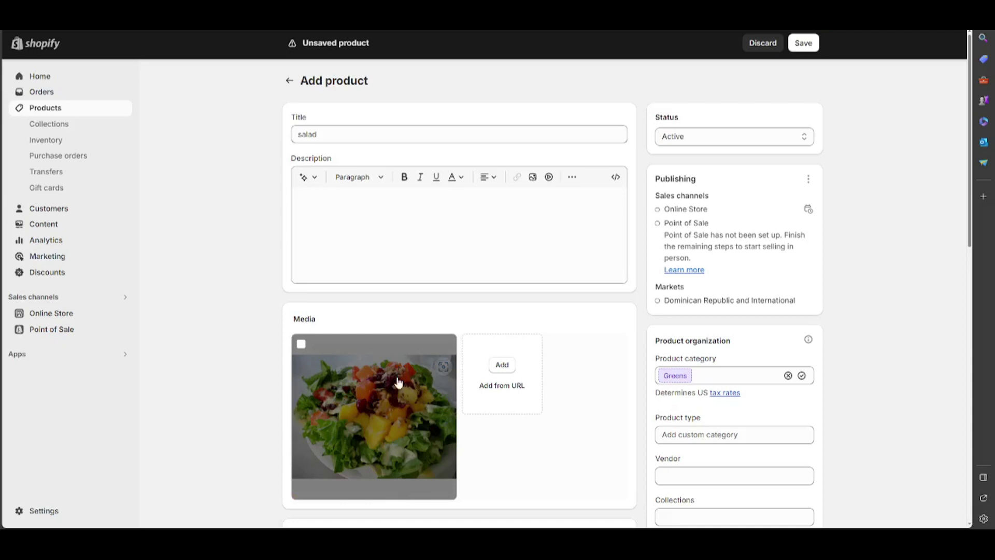
- Generate an AI product description from the keyword 'salad' and keep it
left_click(314, 176)
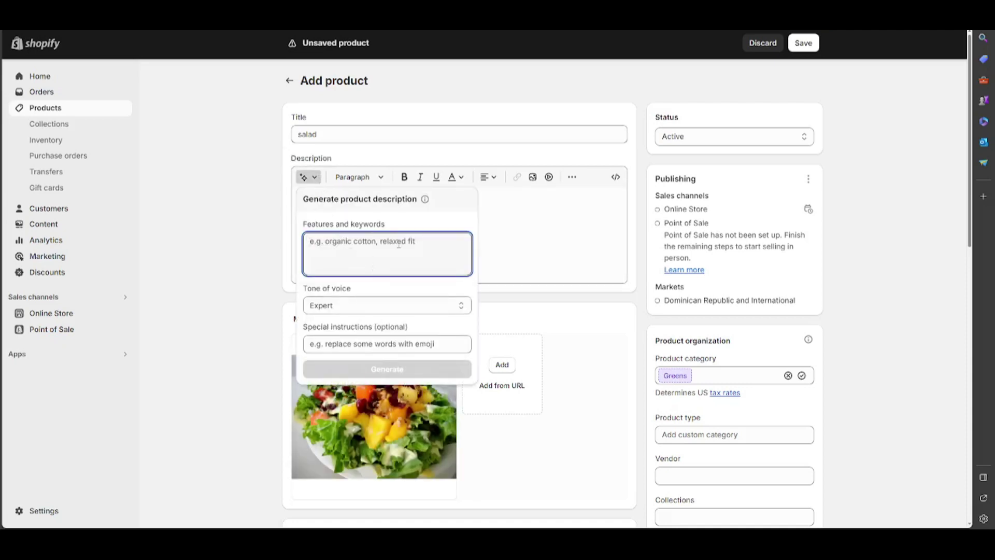
type("salad")
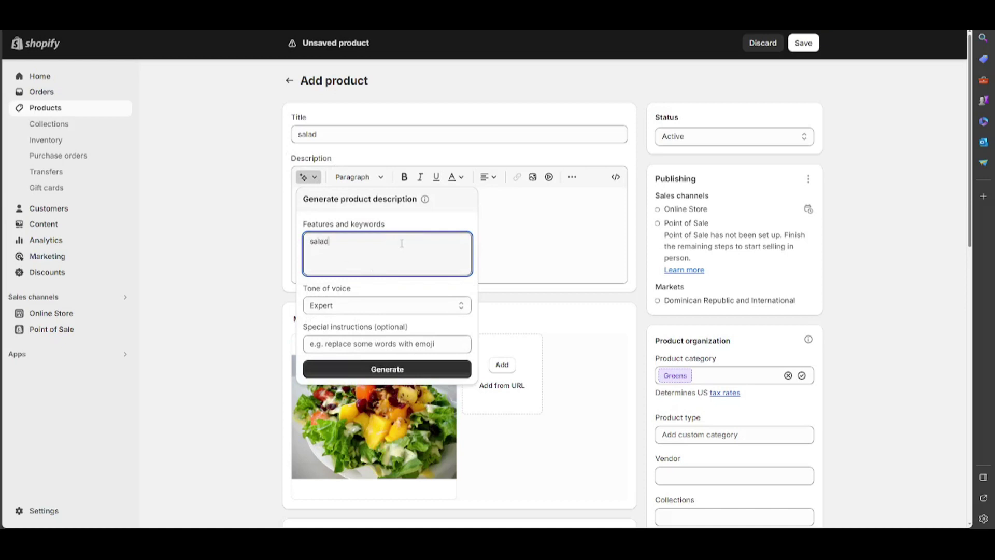
left_click(426, 370)
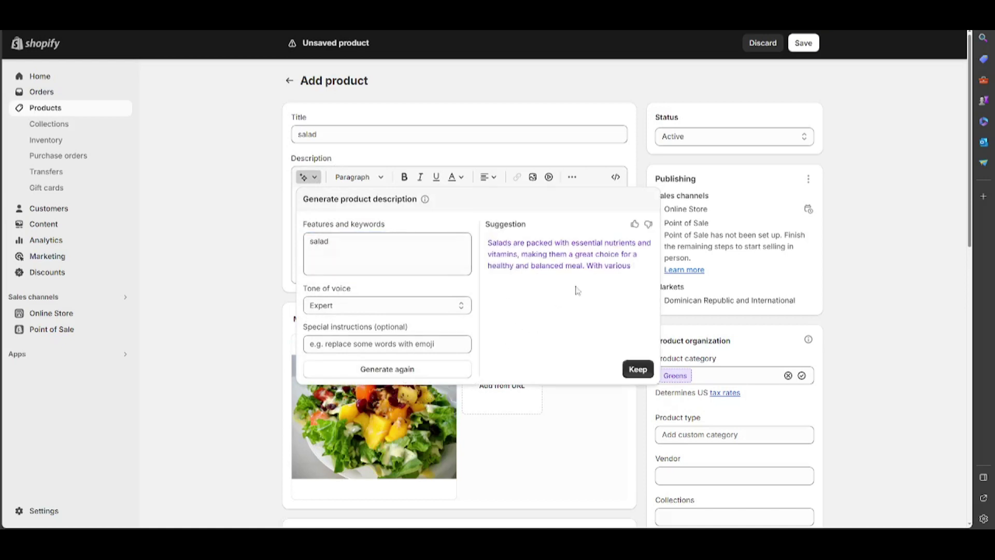
left_click(638, 370)
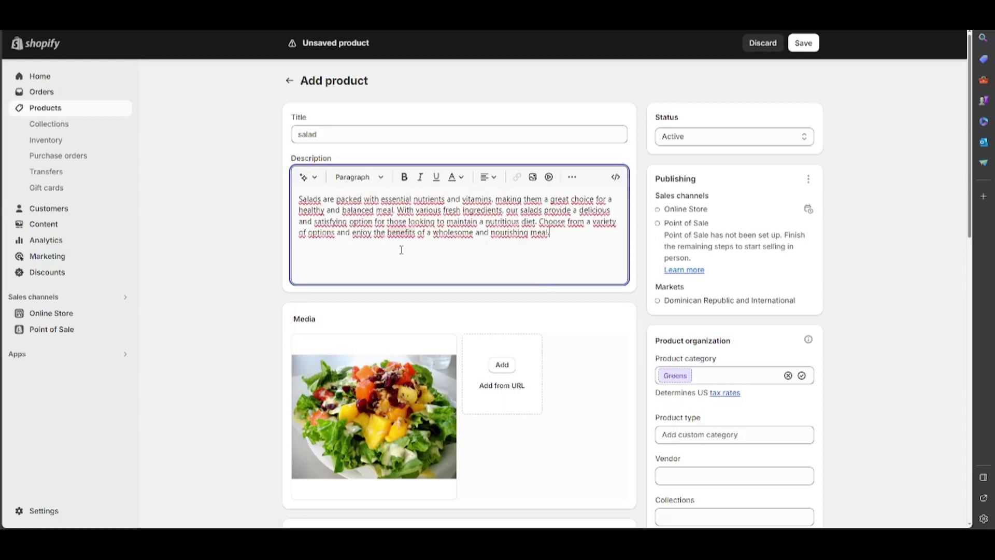
scroll(523, 291, "down", 1)
scroll(524, 291, "down", 1)
scroll(434, 288, "down", 3)
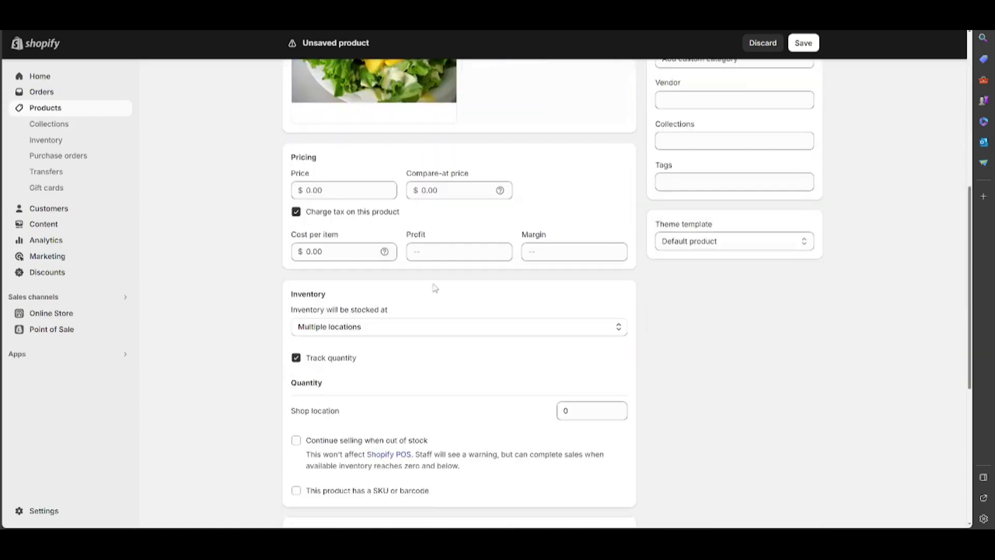
scroll(398, 218, "down", 1)
scroll(398, 233, "down", 1)
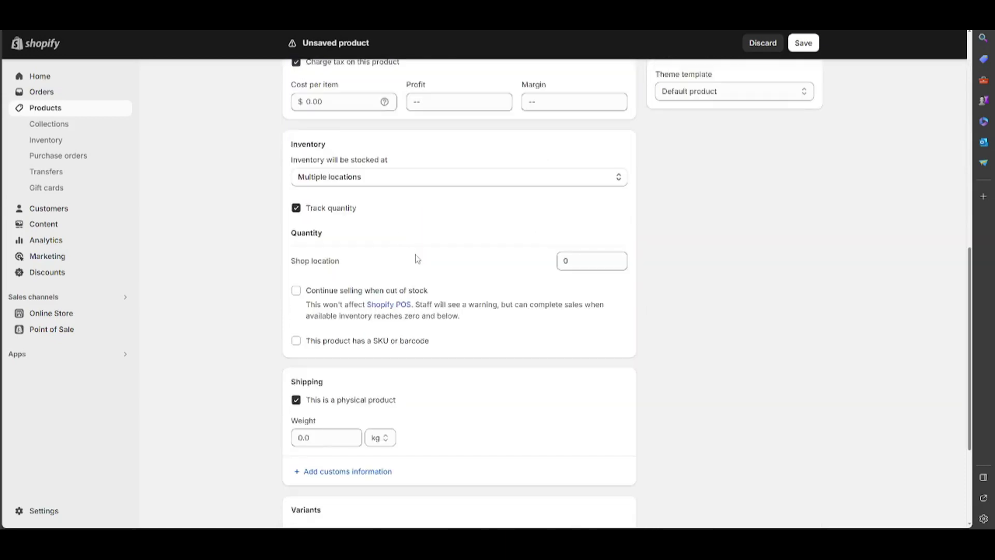
scroll(440, 273, "down", 2)
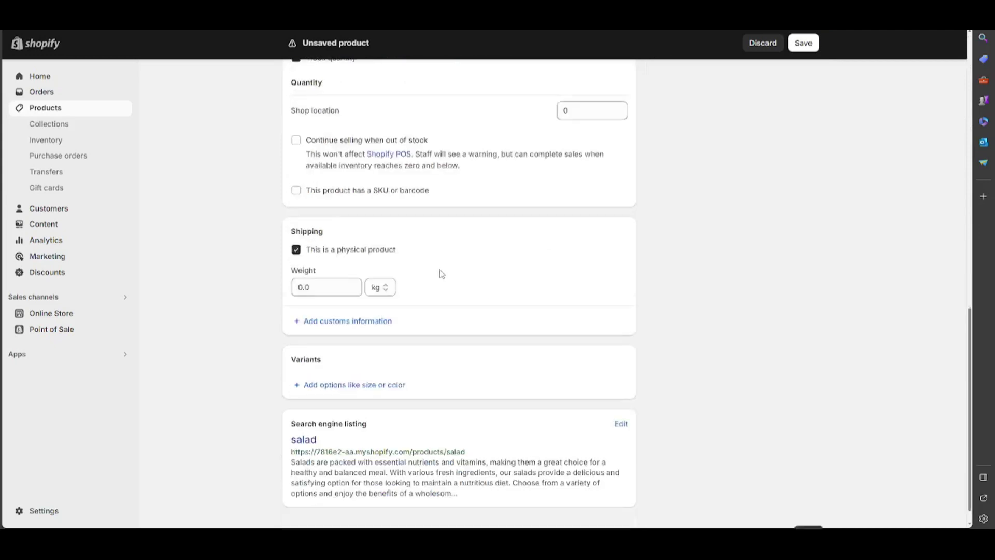
scroll(437, 291, "up", 3)
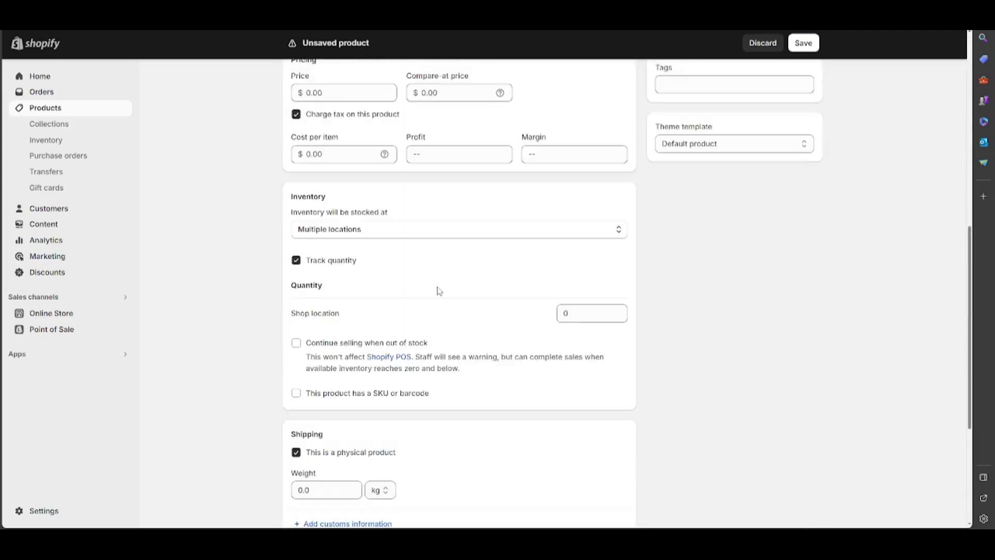
scroll(437, 291, "down", 2)
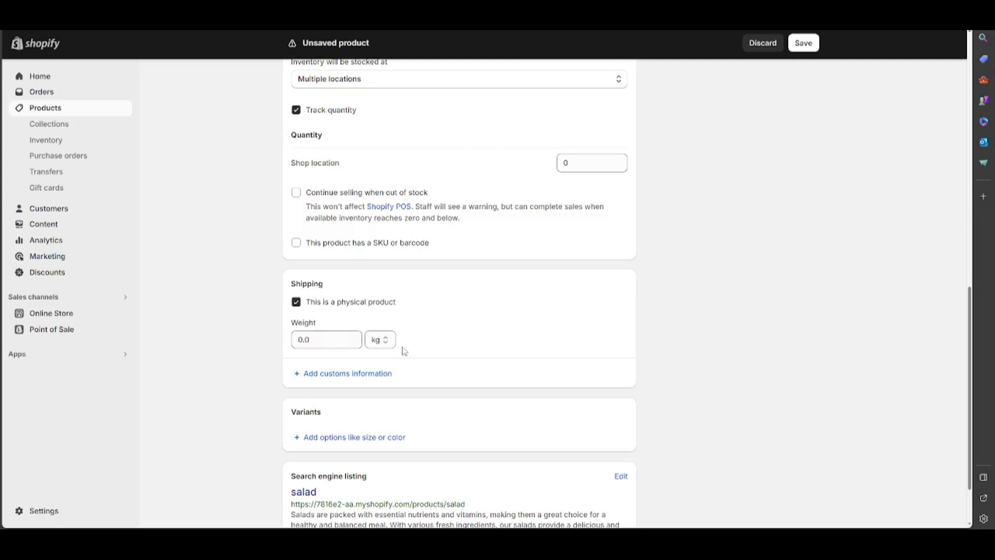
scroll(402, 351, "up", 1)
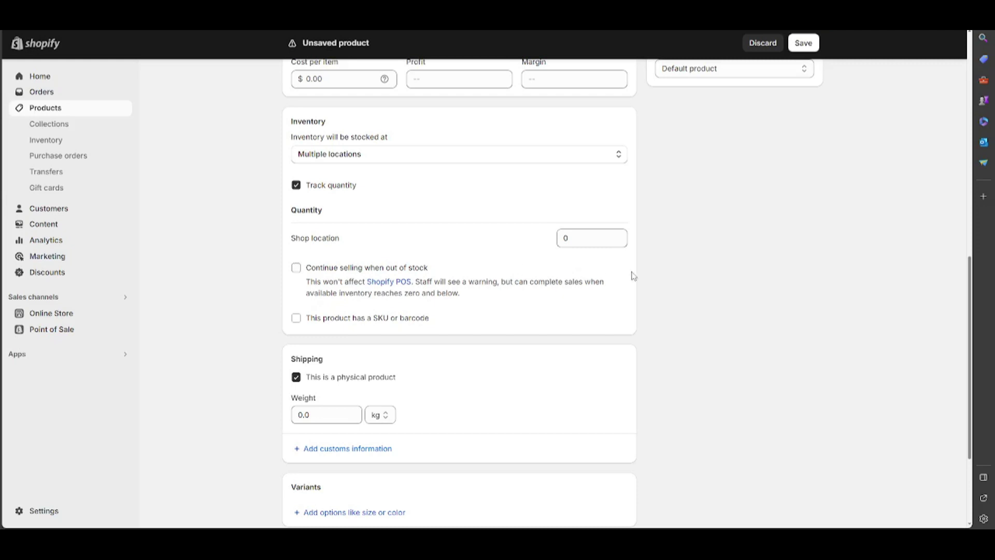
- Stock 10 units at the Shop location, keeping inventory at multiple locations
left_click(599, 235)
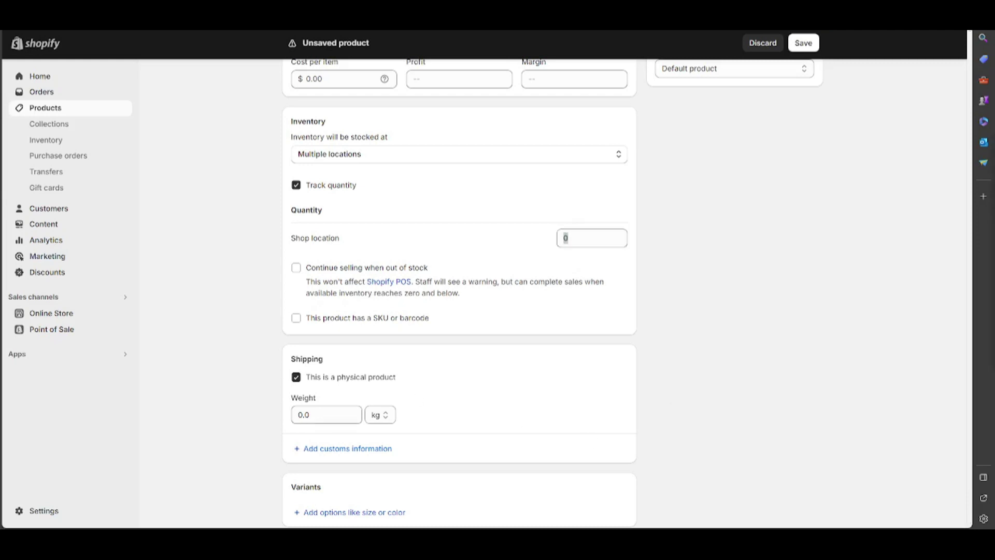
left_click(566, 238)
type("10")
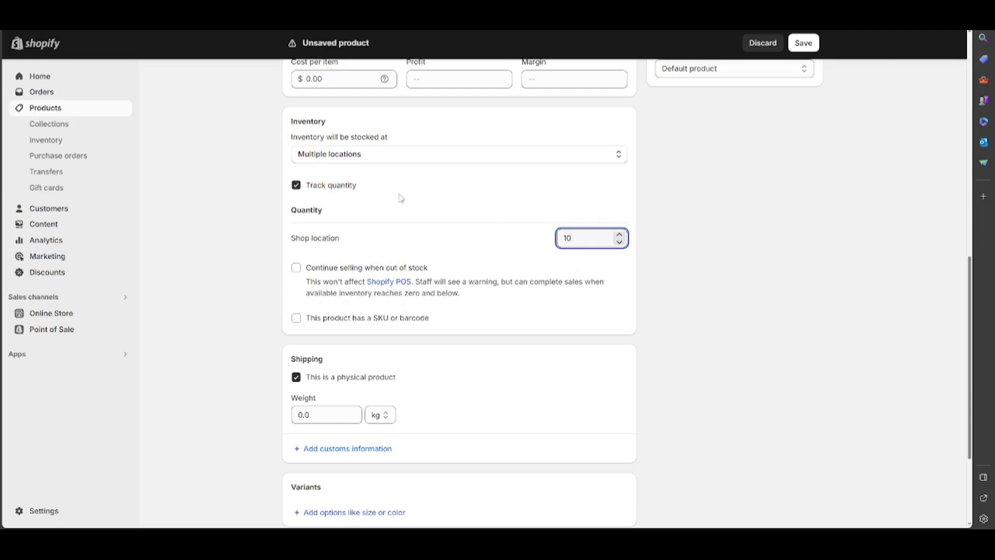
scroll(178, 324, "up", 1)
scroll(146, 353, "up", 1)
scroll(67, 343, "up", 1)
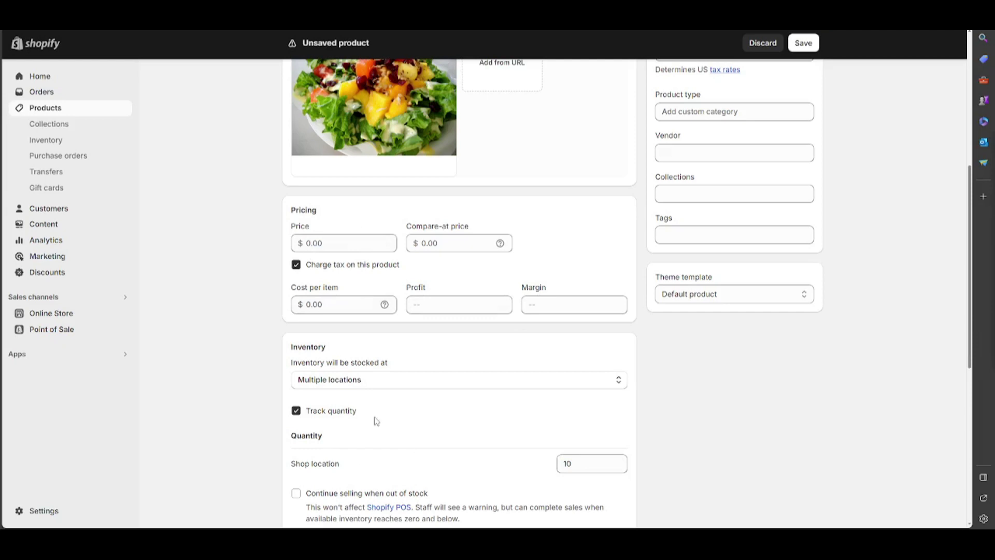
scroll(424, 381, "up", 3)
scroll(428, 382, "down", 1)
scroll(430, 380, "down", 1)
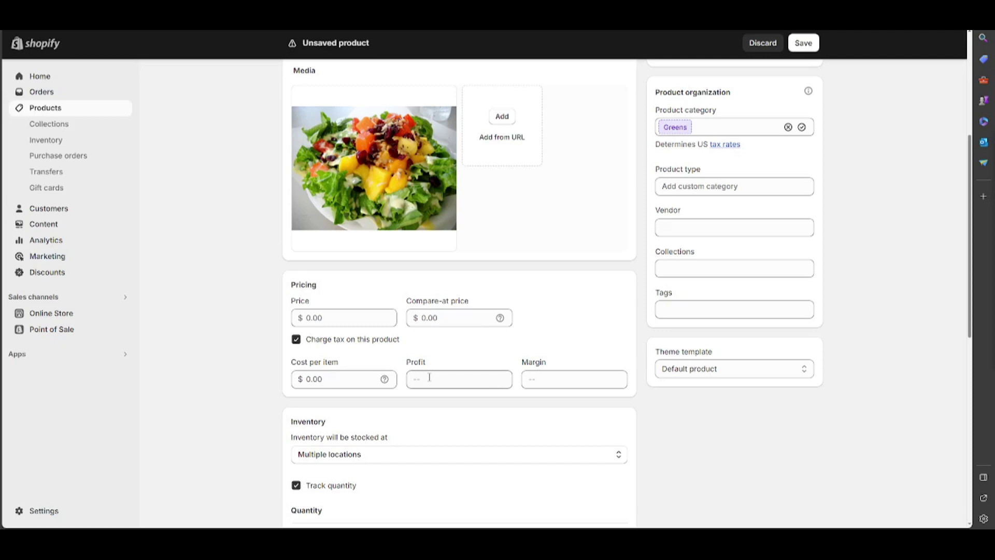
scroll(383, 362, "up", 3)
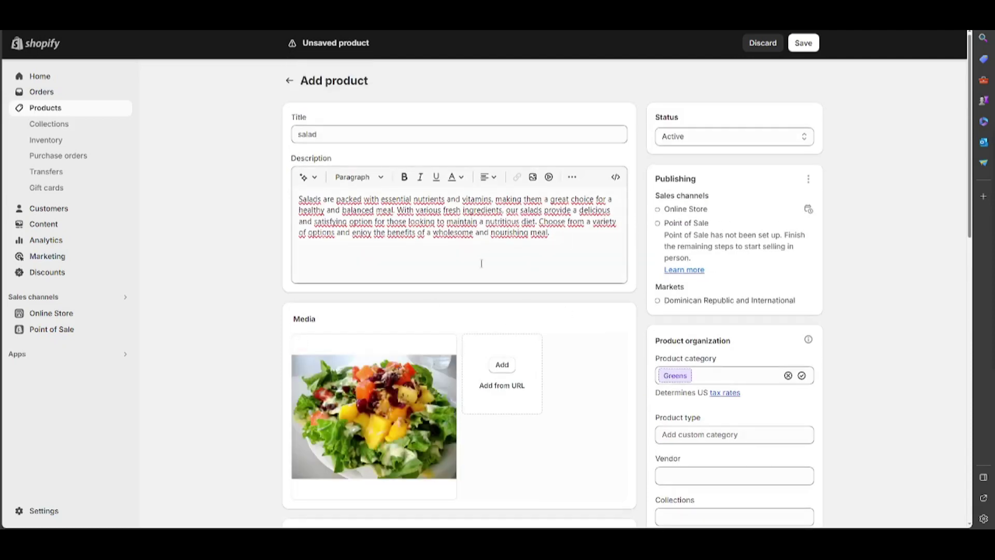
scroll(661, 283, "down", 4)
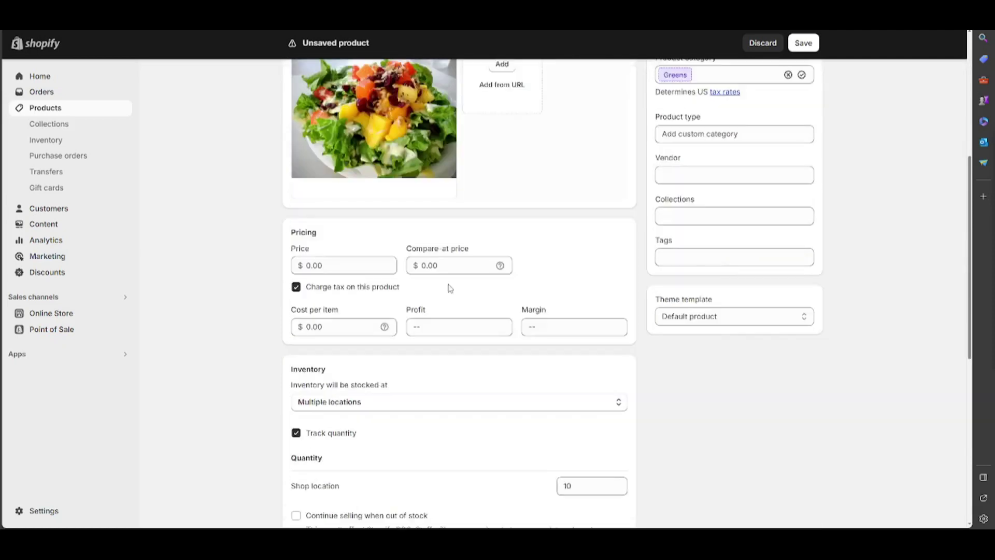
scroll(451, 286, "down", 1)
scroll(435, 301, "down", 1)
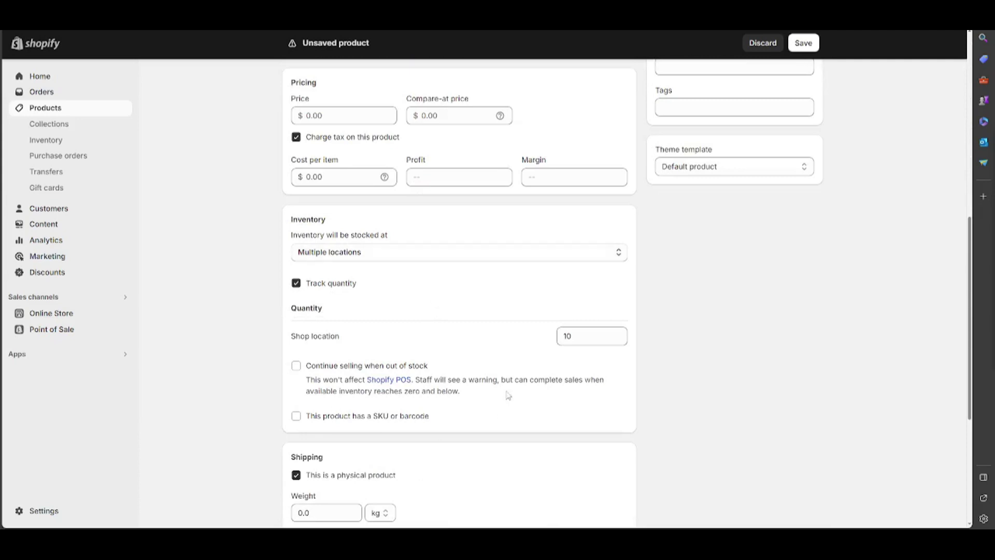
left_click(555, 261)
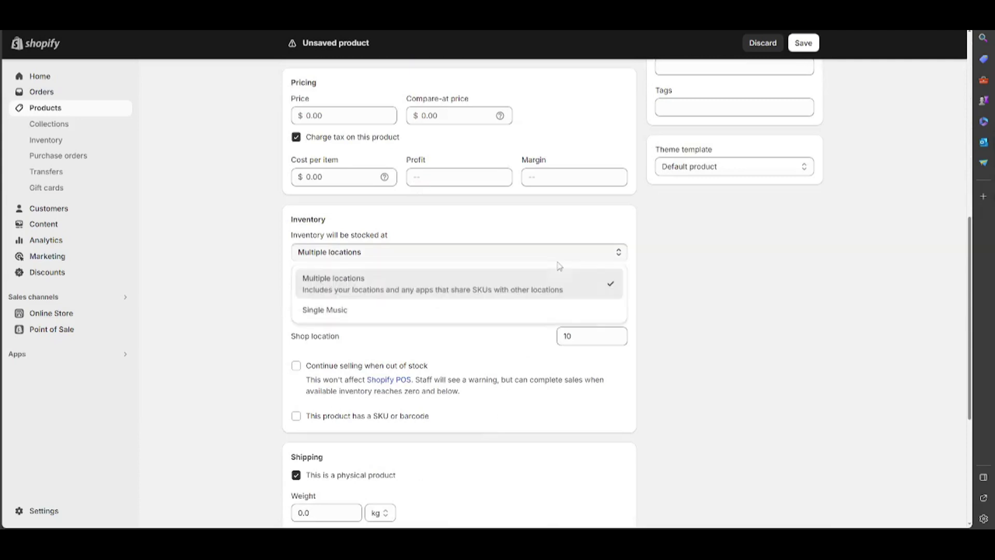
left_click(455, 289)
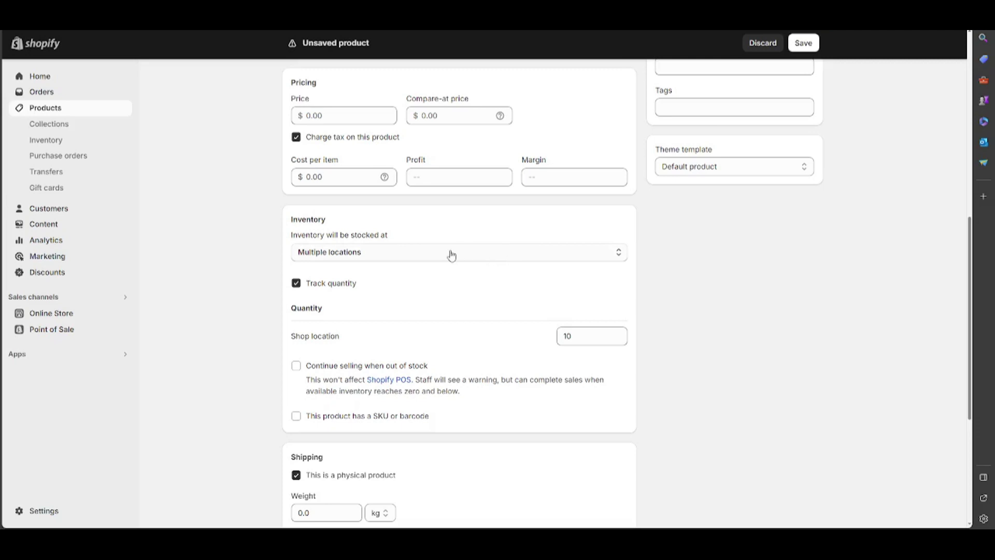
scroll(452, 255, "down", 1)
scroll(452, 257, "down", 2)
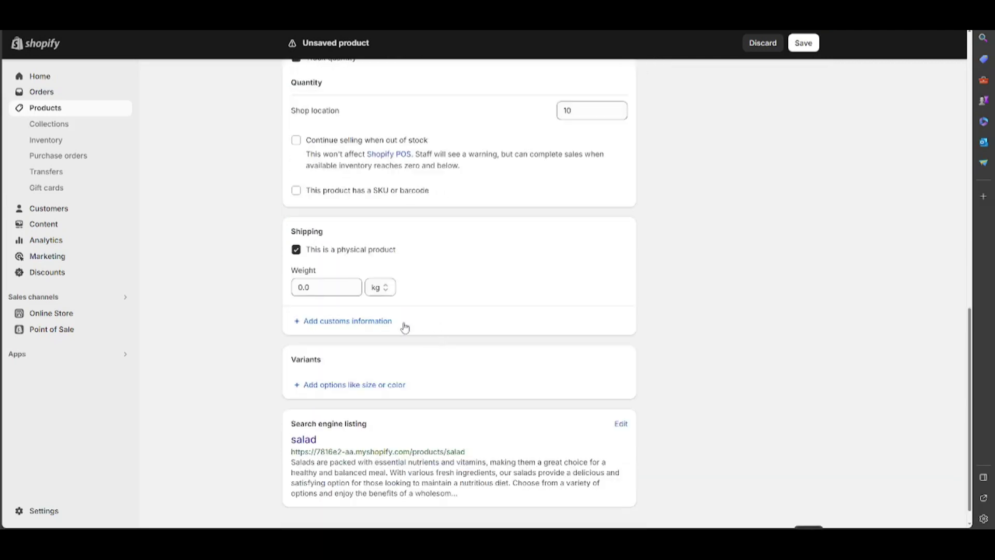
left_click(369, 321)
scroll(380, 350, "down", 1)
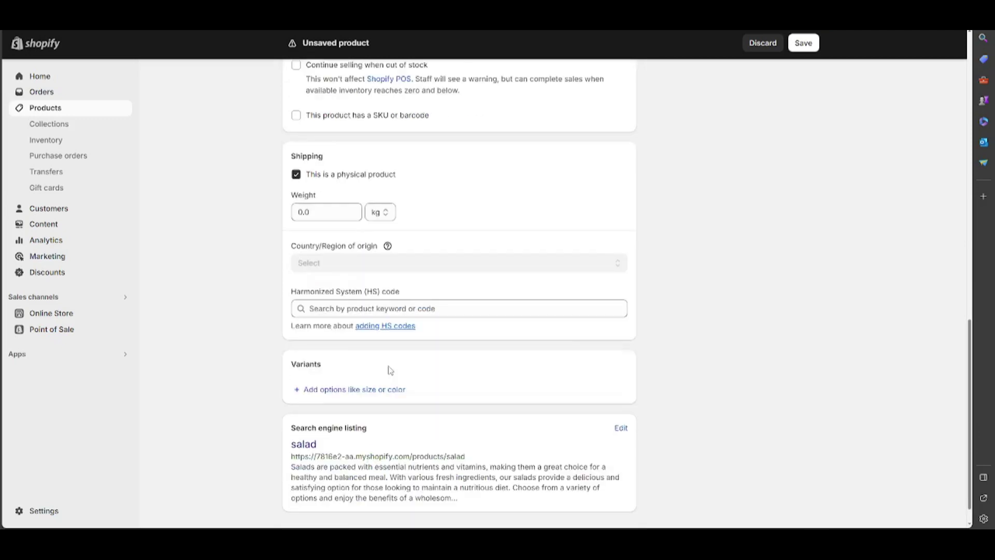
scroll(463, 315, "down", 1)
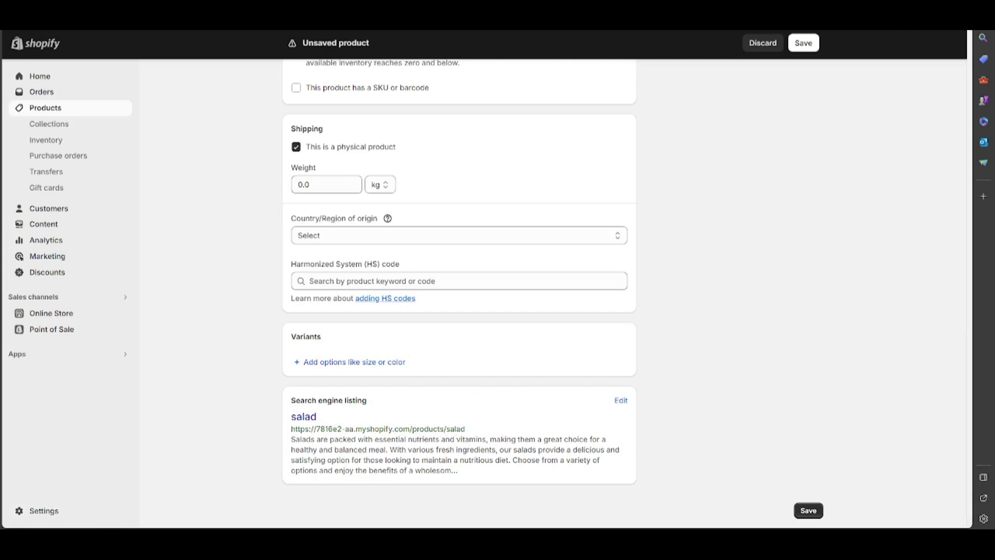
scroll(314, 518, "down", 2)
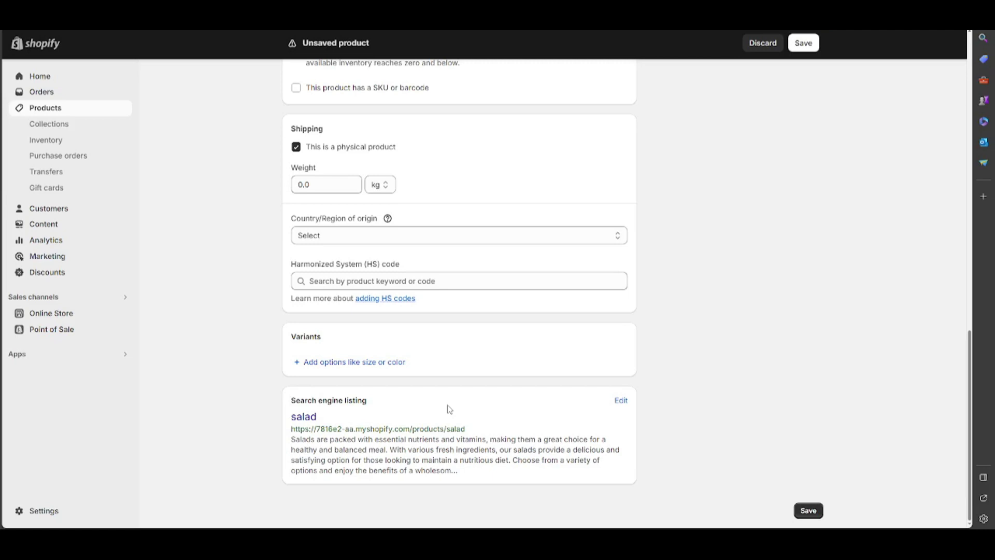
scroll(447, 410, "up", 3)
scroll(447, 409, "up", 1)
scroll(444, 407, "down", 3)
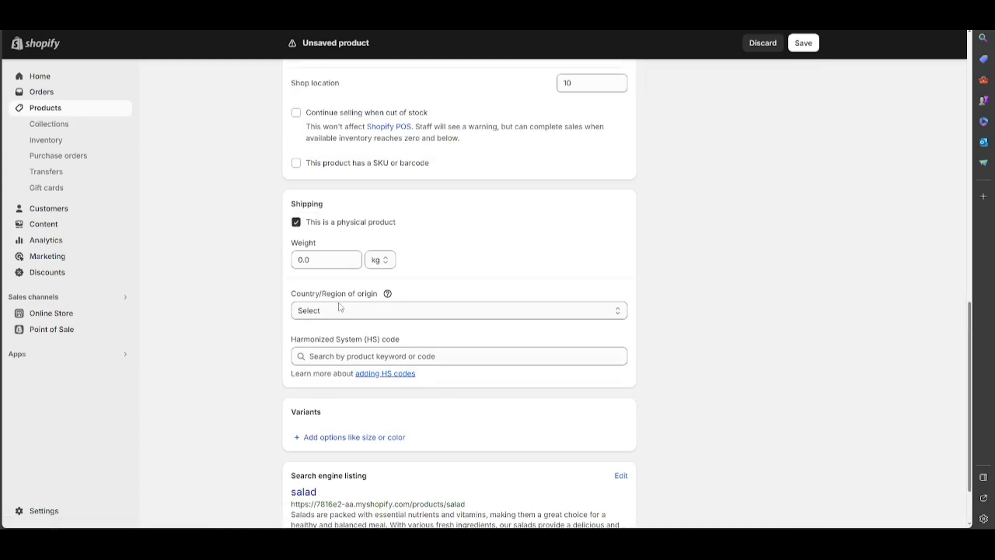
left_click(356, 312)
left_click(358, 313)
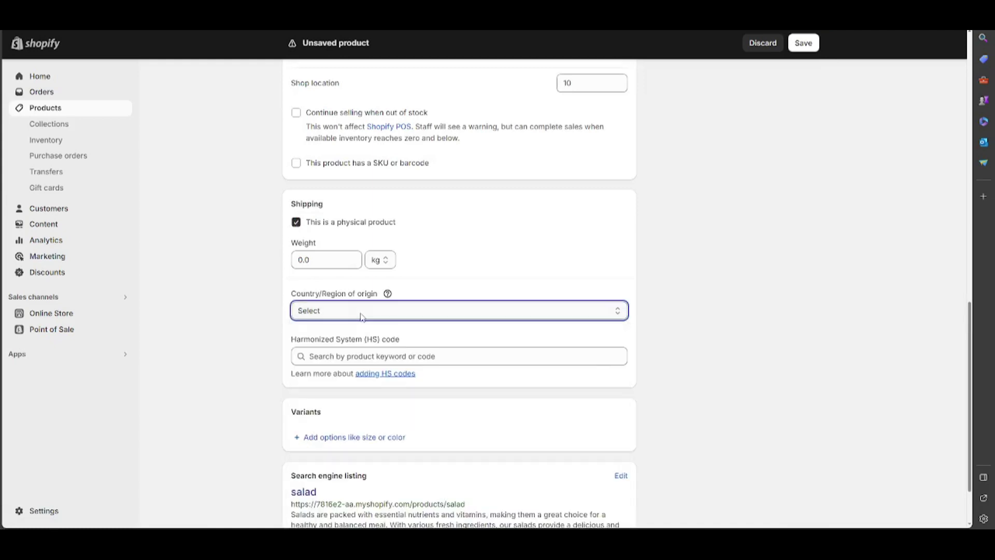
scroll(422, 356, "up", 3)
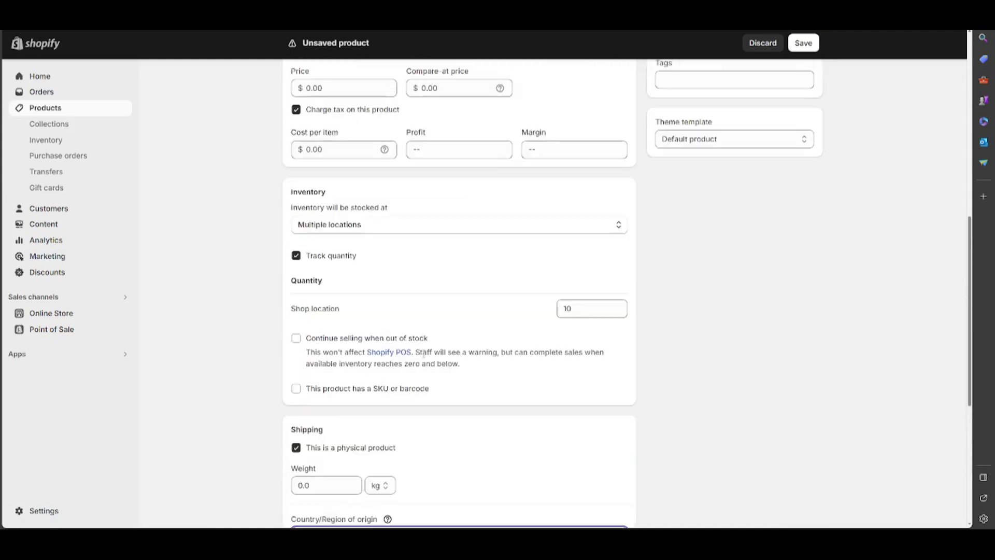
scroll(467, 393, "up", 3)
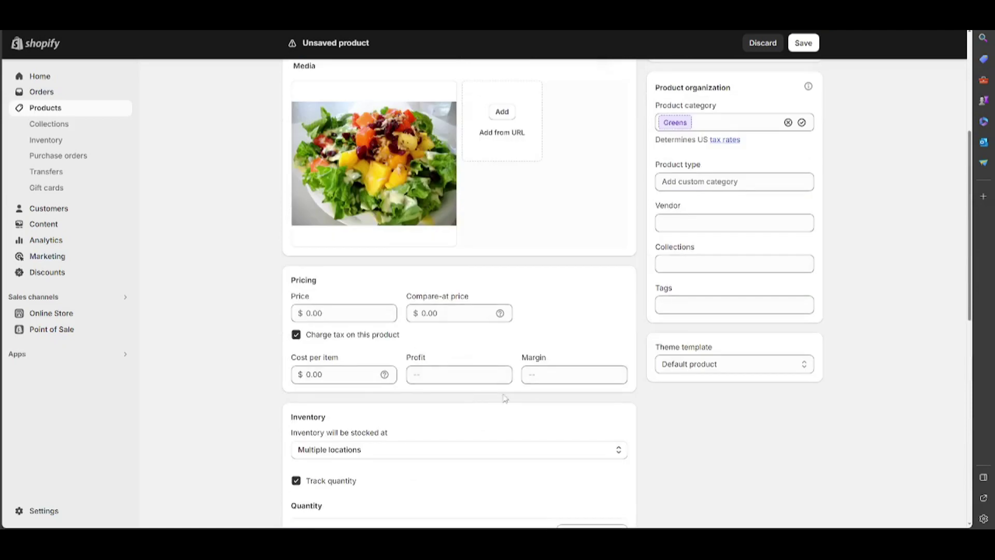
scroll(415, 342, "up", 1)
scroll(417, 344, "up", 1)
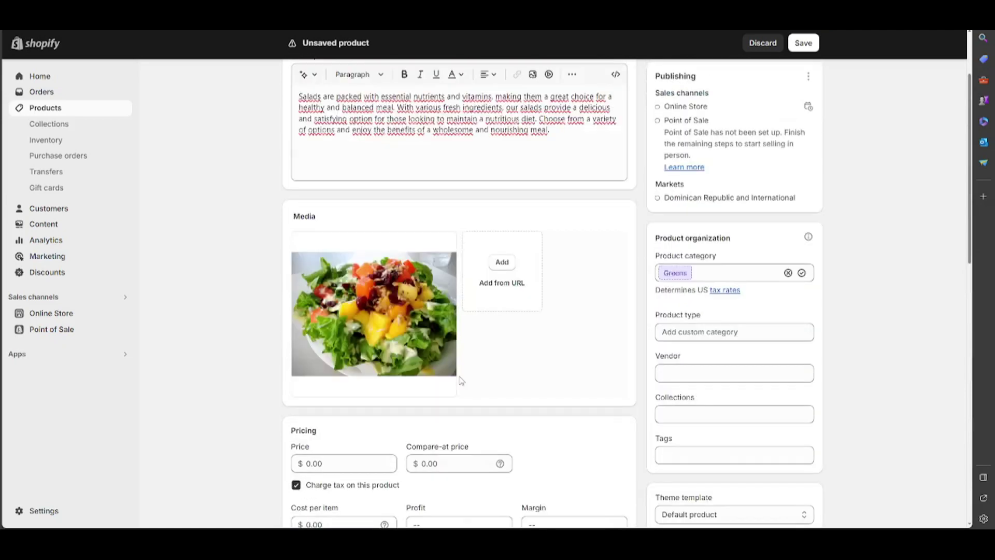
scroll(460, 380, "up", 1)
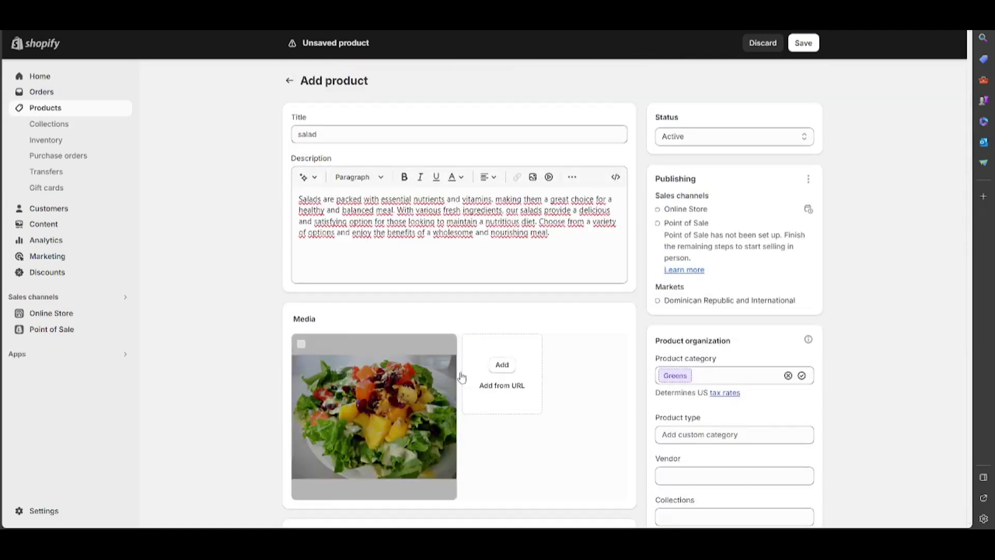
scroll(545, 396, "down", 3)
scroll(677, 440, "down", 1)
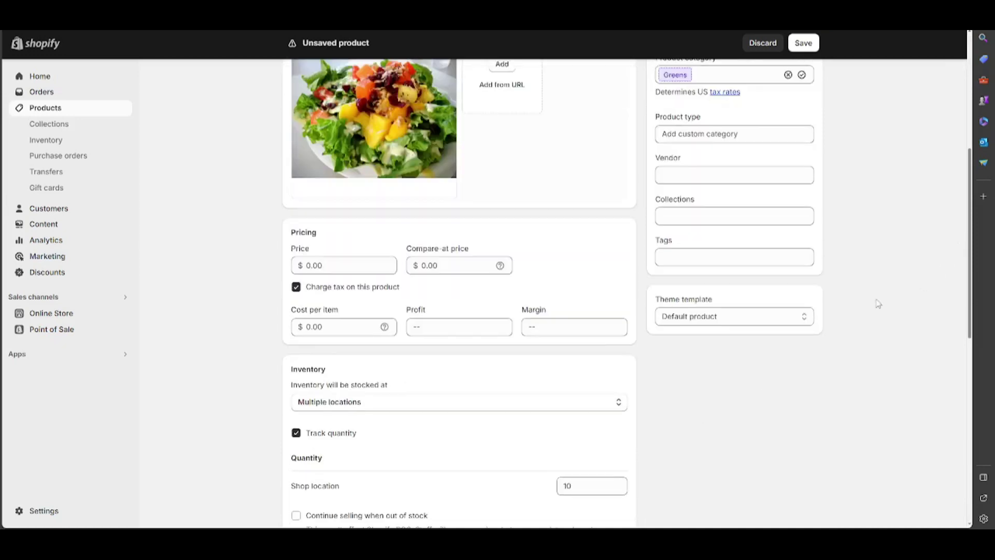
scroll(778, 326, "down", 2)
scroll(591, 335, "down", 1)
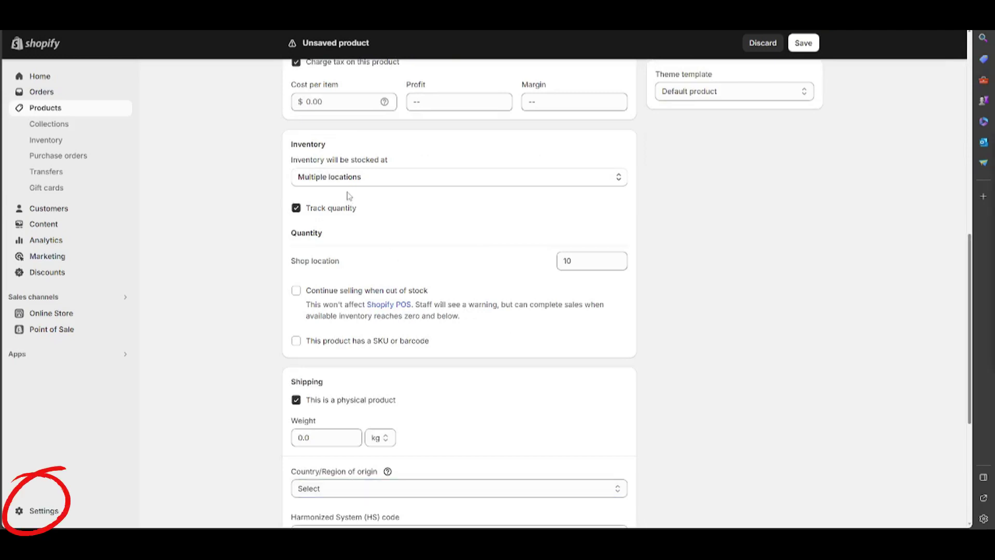
- Check the stocked-at options without changing them, then go to Shipping and delivery settings
left_click(392, 177)
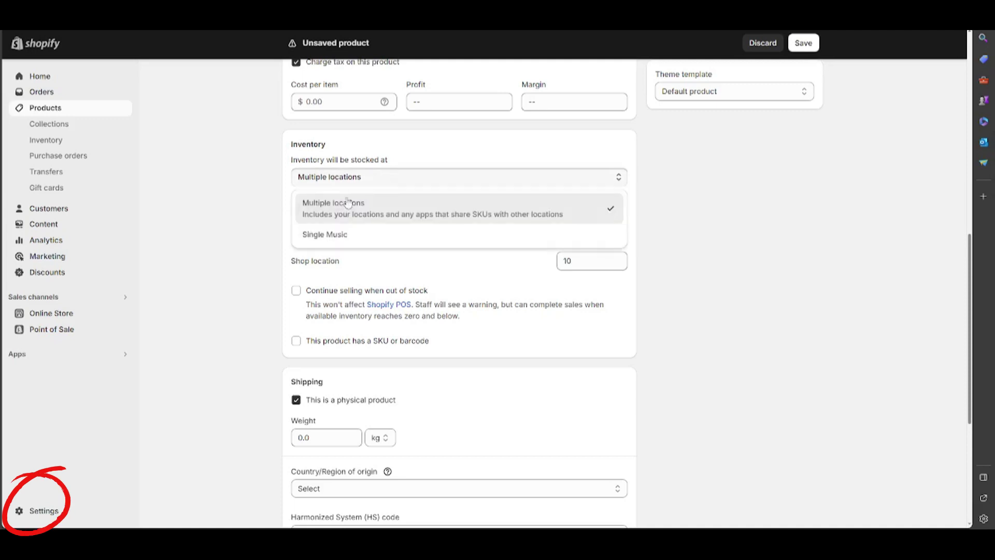
left_click(442, 181)
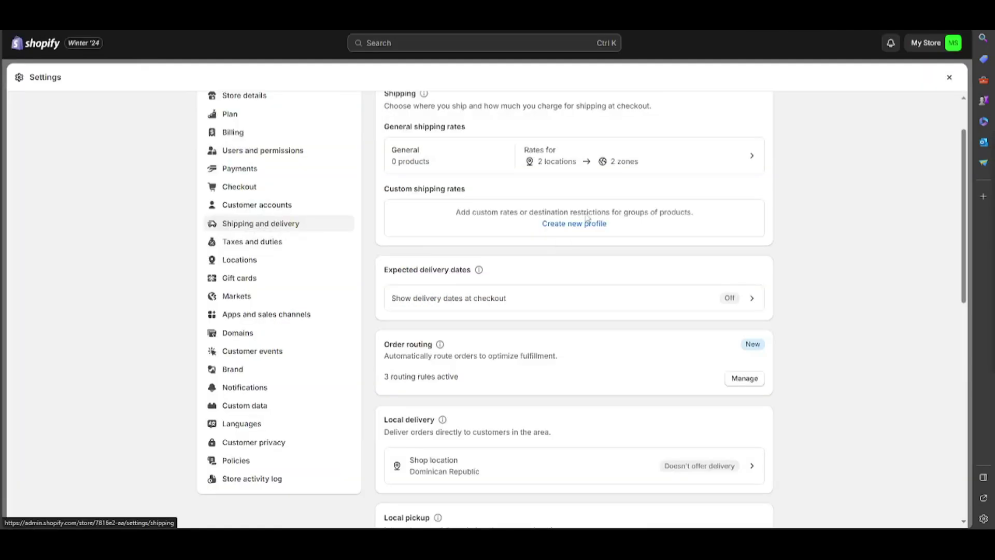
left_click(589, 223)
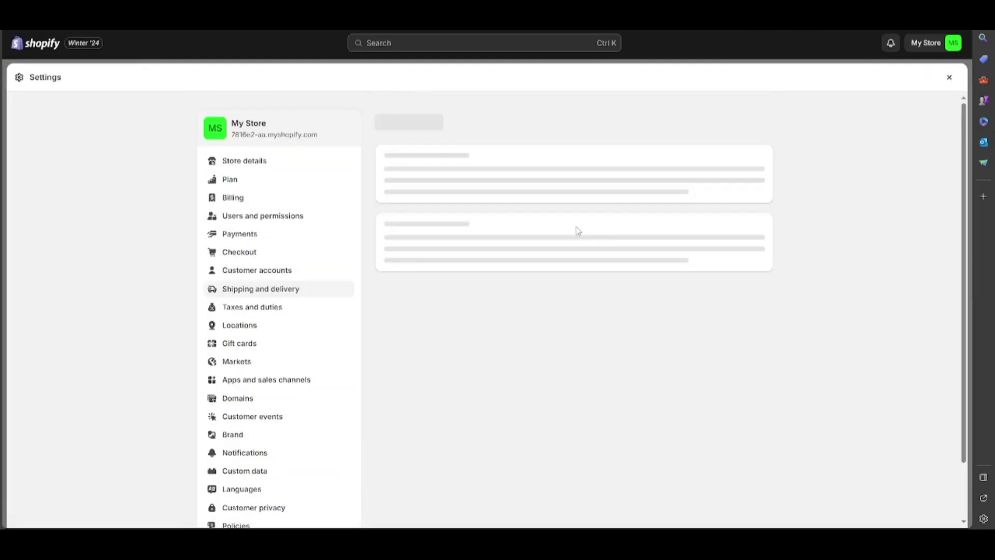
type("manfo")
scroll(719, 312, "down", 2)
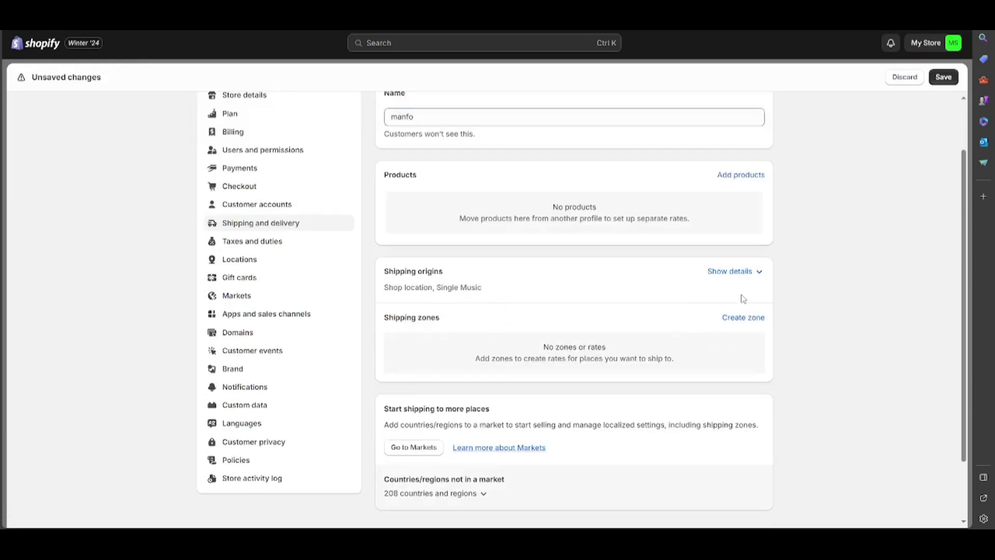
scroll(742, 321, "down", 2)
- Start a shipping zone named 'uni' in the new 'manfo' shipping profile
left_click(748, 256)
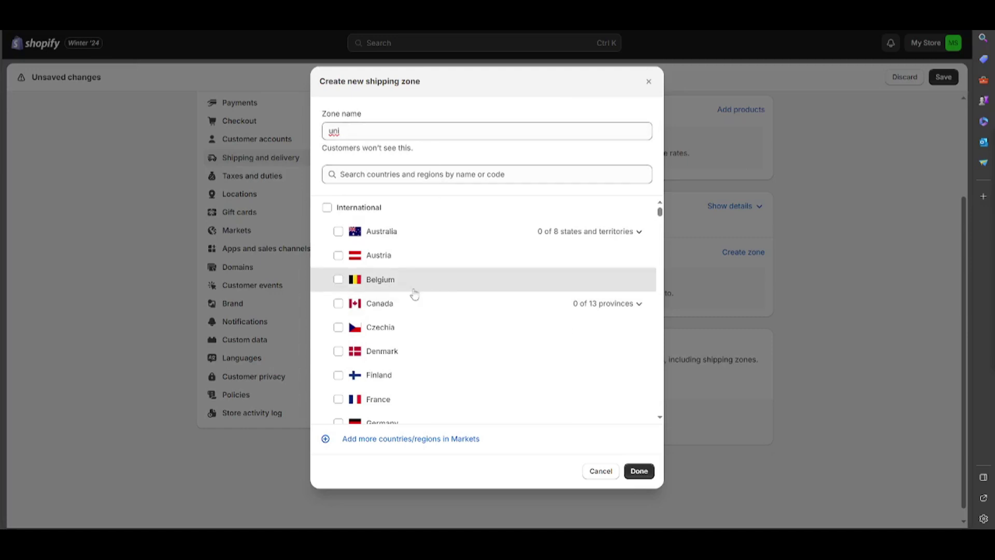
scroll(398, 308, "down", 1)
scroll(398, 307, "down", 1)
scroll(401, 339, "up", 2)
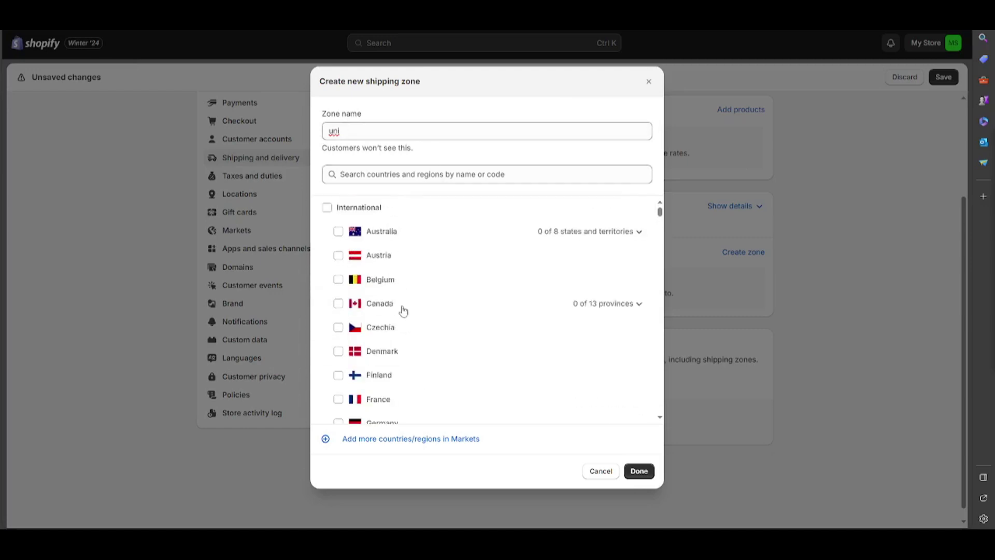
- Add Canada to the uni zone and save the manfo shipping profile
left_click(392, 311)
left_click(627, 468)
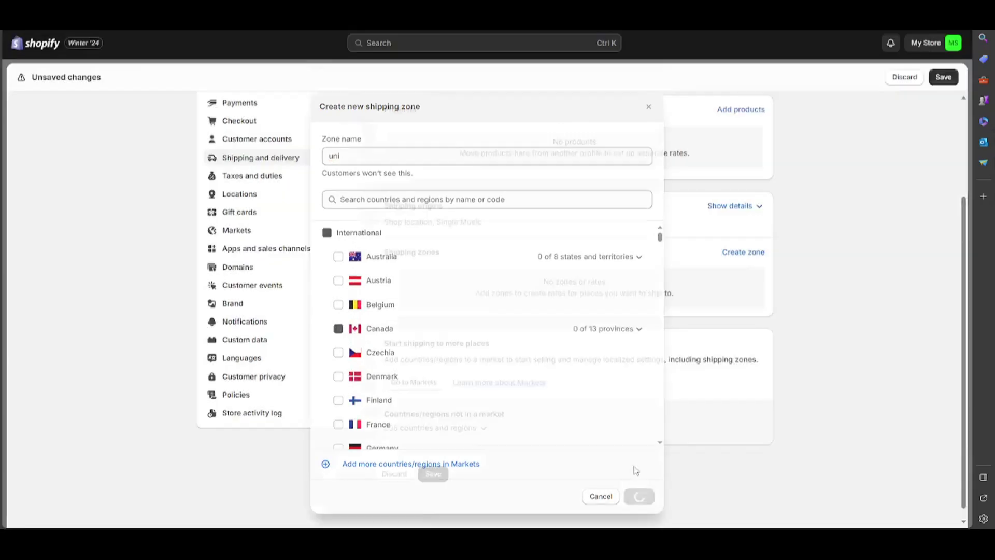
left_click(944, 77)
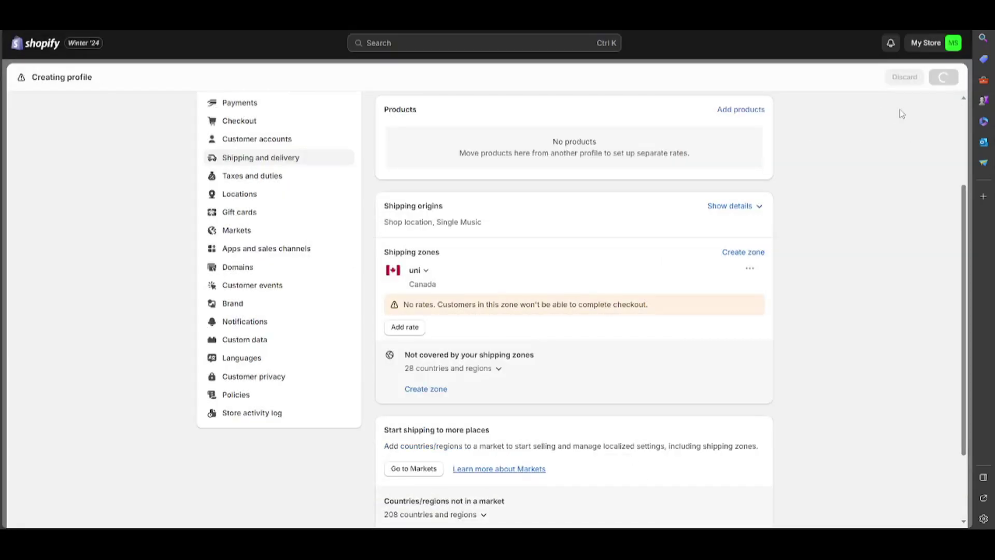
type("mango restau")
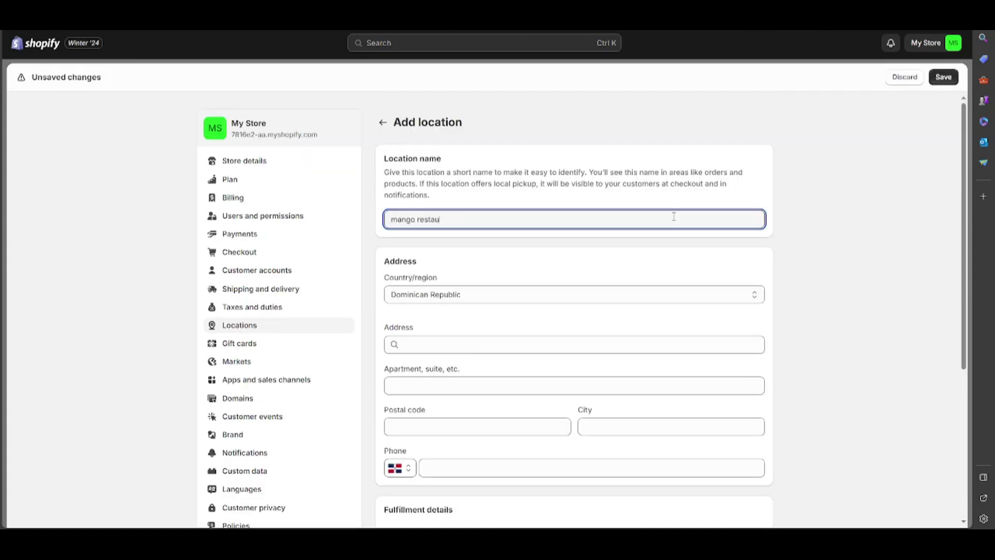
type("rant")
- Set the mango restaurant location's country to U.S. Outlying Islands, replacing an interim Comoros pick
left_click(574, 294)
left_click(575, 306)
scroll(514, 431, "down", 2)
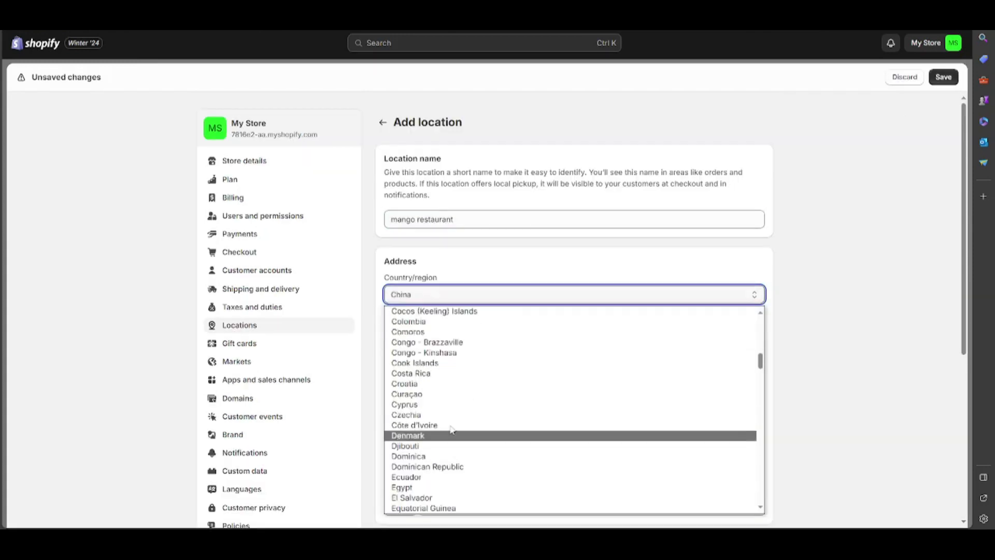
scroll(443, 373, "up", 1)
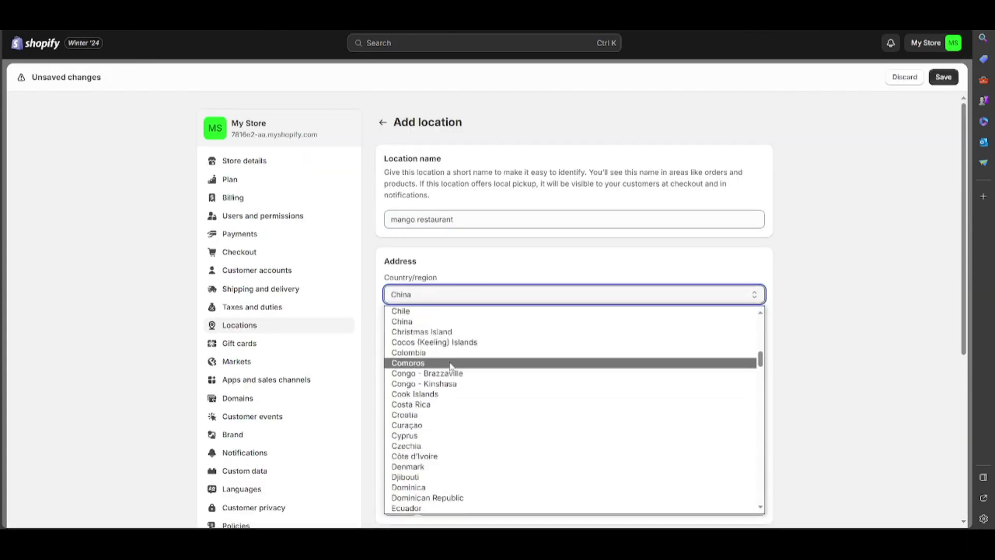
left_click(503, 362)
scroll(503, 363, "down", 5)
scroll(454, 471, "down", 4)
scroll(450, 488, "down", 4)
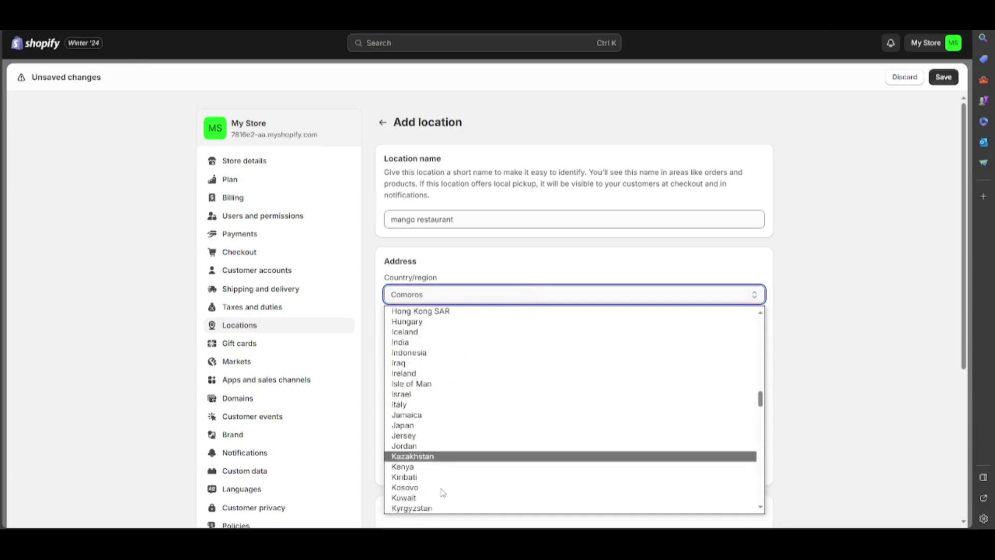
scroll(440, 491, "down", 4)
scroll(442, 492, "down", 2)
scroll(441, 490, "down", 5)
scroll(439, 493, "down", 5)
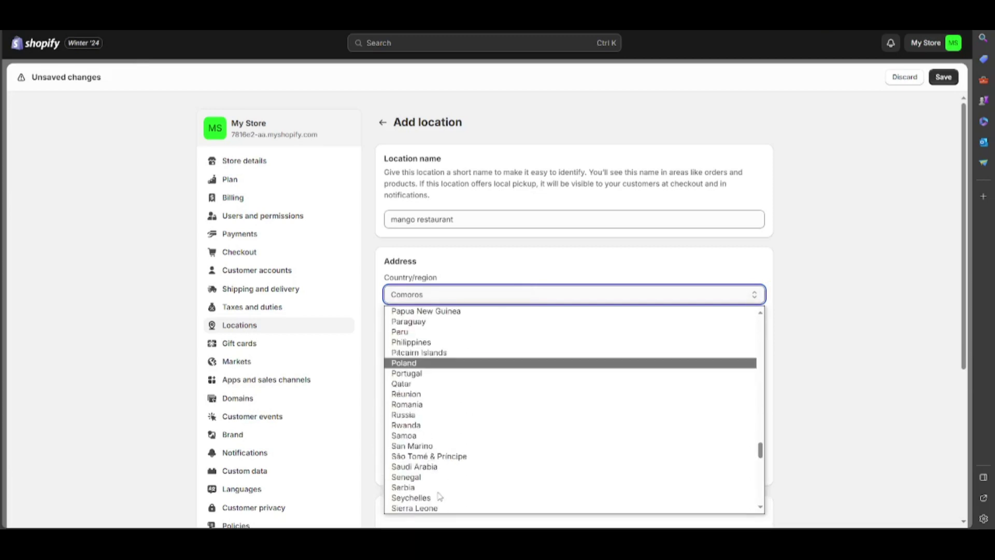
scroll(439, 493, "down", 4)
scroll(439, 495, "down", 1)
scroll(440, 496, "down", 3)
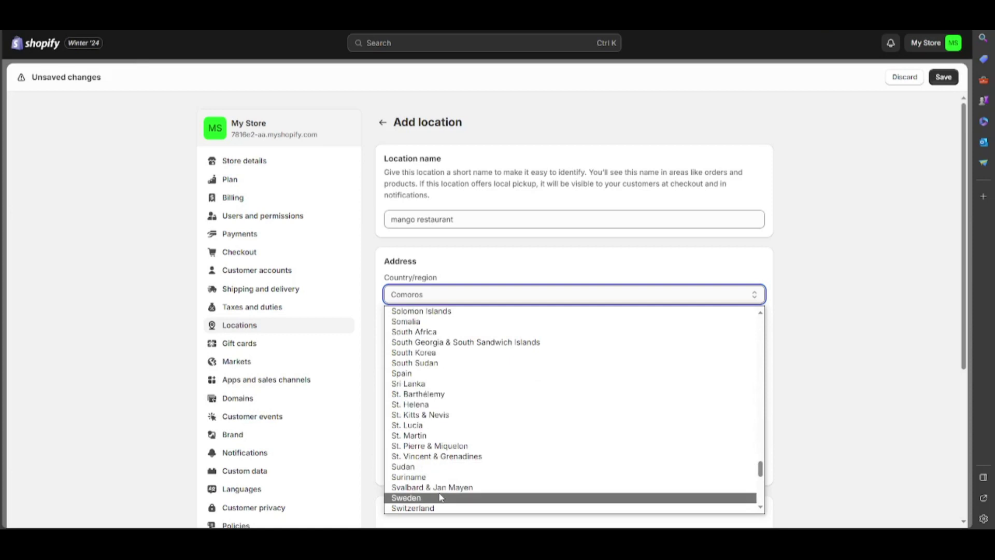
scroll(442, 495, "down", 5)
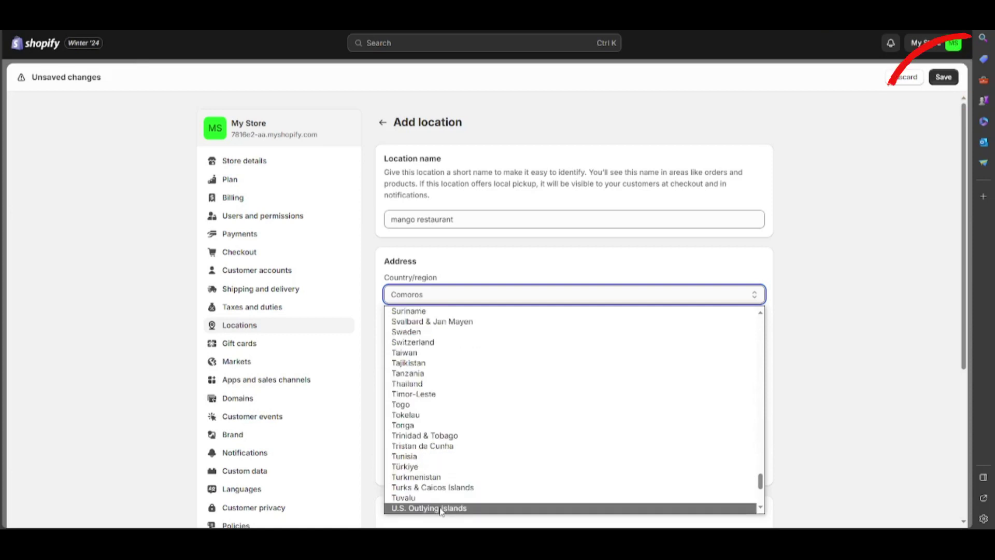
left_click(442, 509)
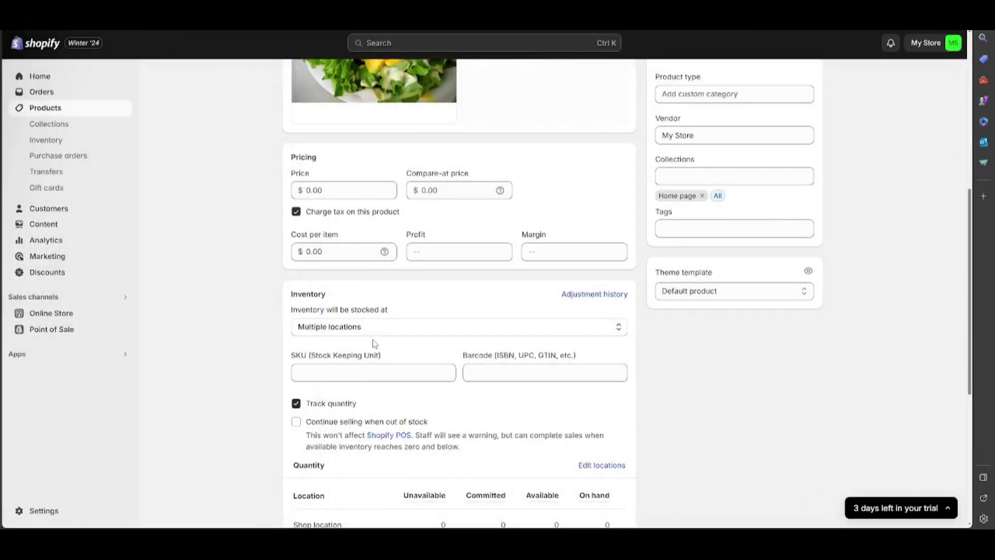
left_click(386, 340)
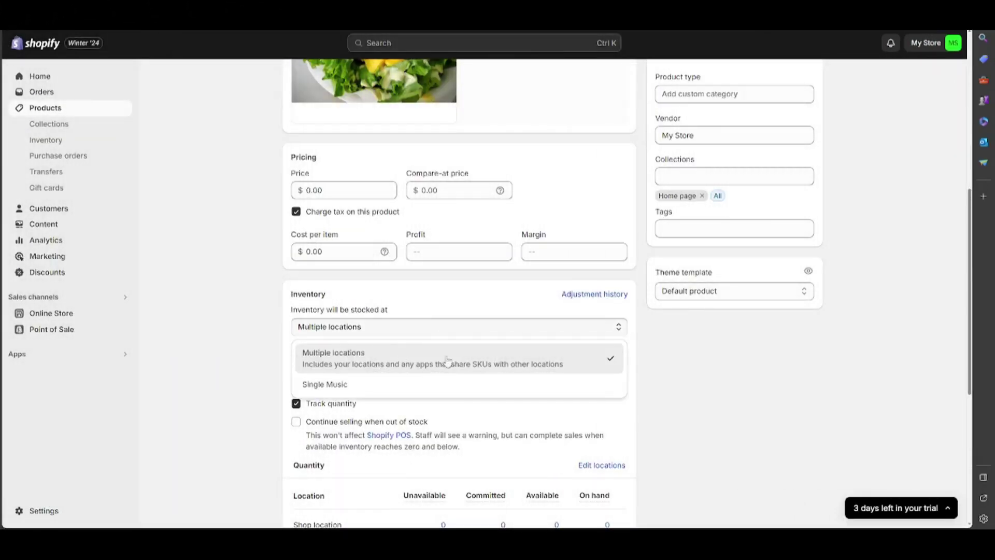